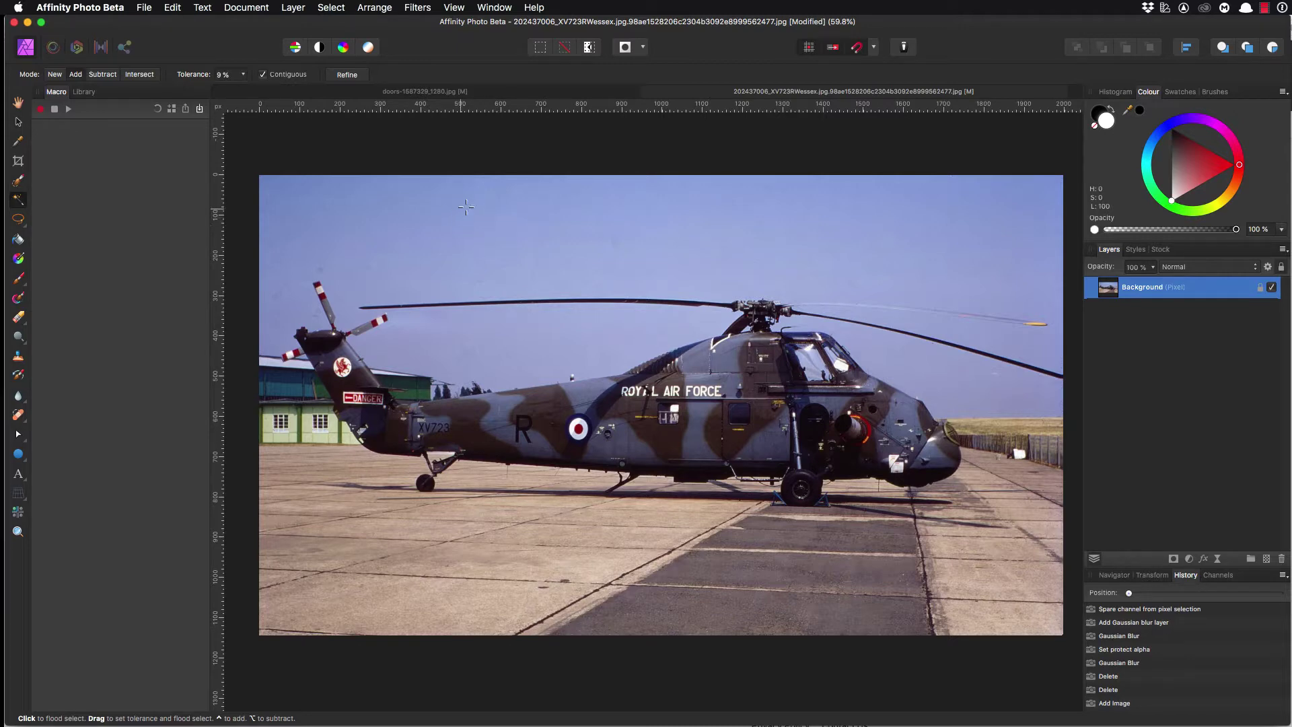
# Step: Flood-select the sky around the helicopter at 13% tolerance, adding the area between the rotor blade and the nose
pyautogui.moveTo(472, 209); pyautogui.dragTo(555, 235)
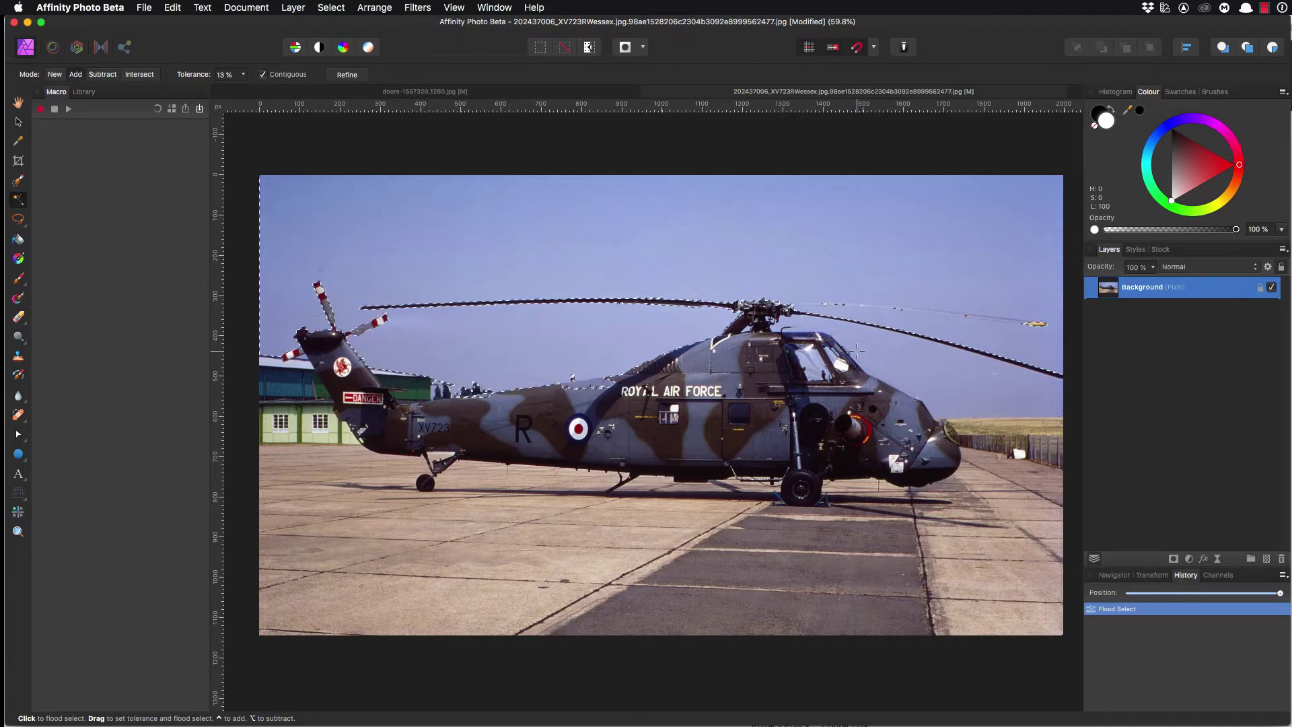
pyautogui.moveTo(890, 351); pyautogui.dragTo(971, 382)
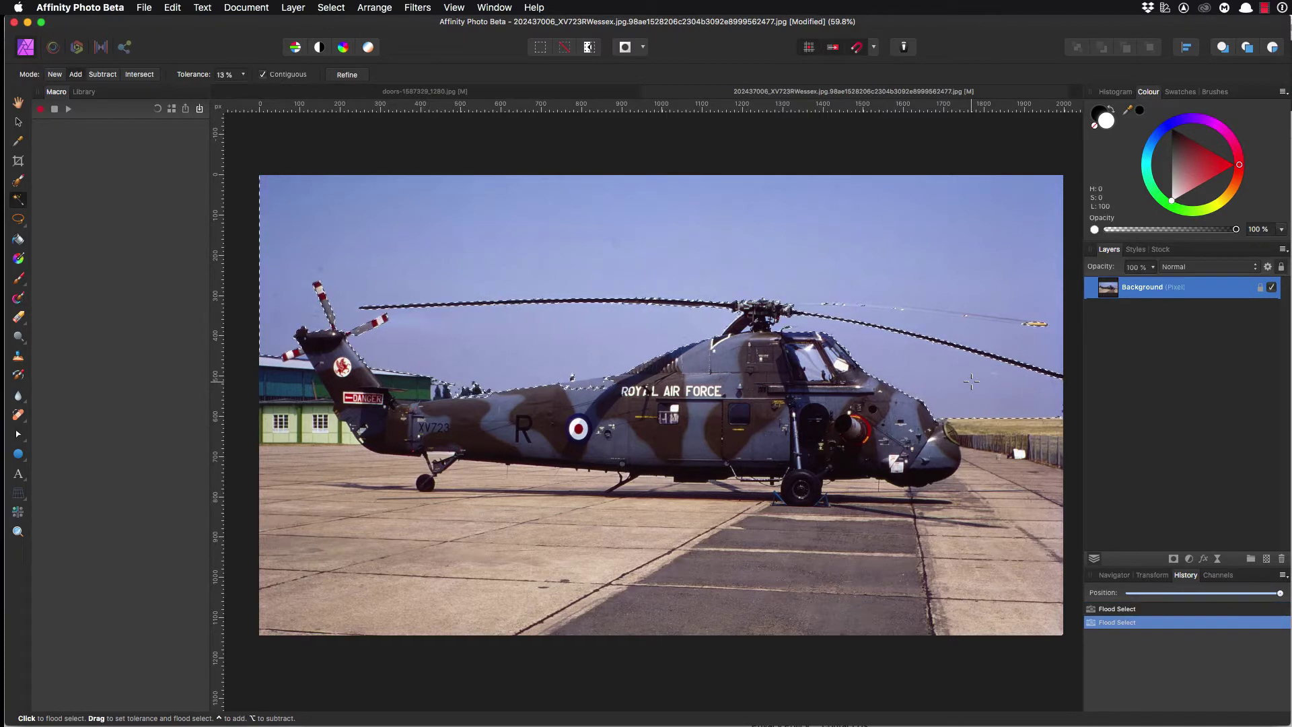
# Step: Add the sky gaps between the hangar and the trees above the tail boom, using flood selection at 7% and 6% tolerance
pyautogui.hscroll(1, 971, 381)
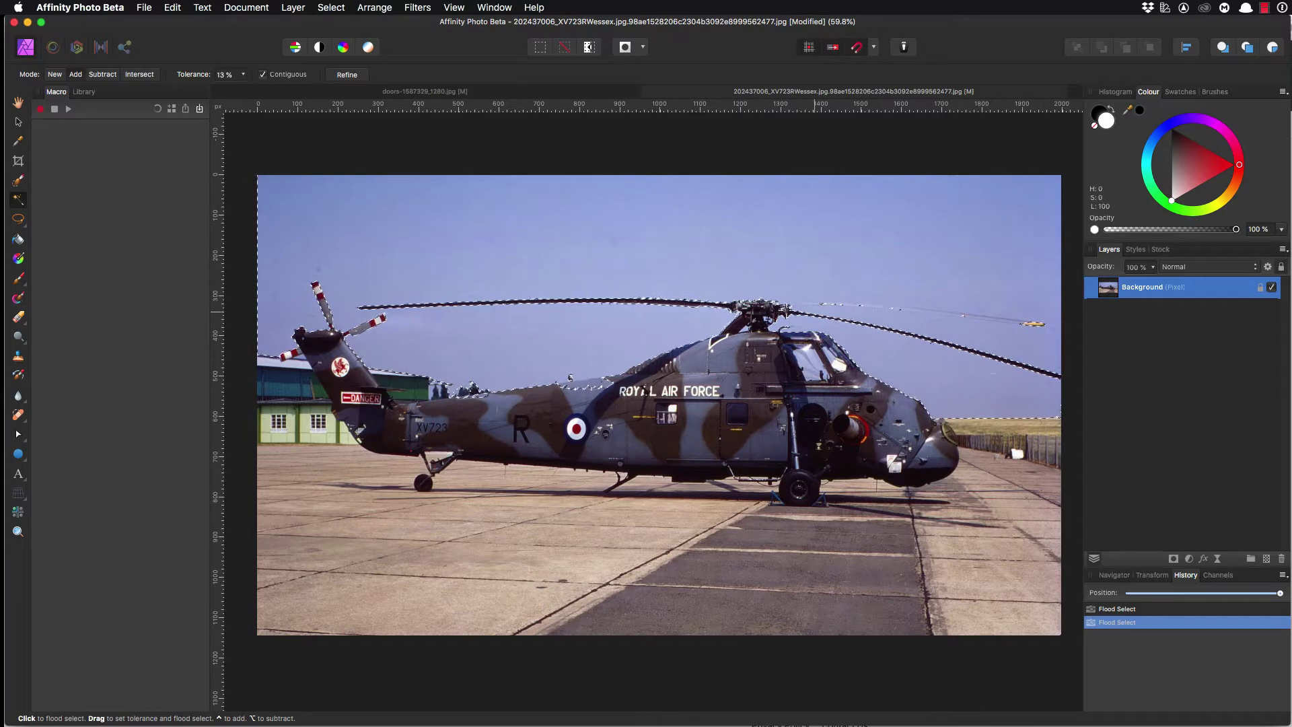
pyautogui.click(19, 531)
pyautogui.moveTo(436, 392)
pyautogui.mouseDown()
pyautogui.moveTo(527, 414)
pyautogui.moveTo(439, 406)
pyautogui.mouseUp()
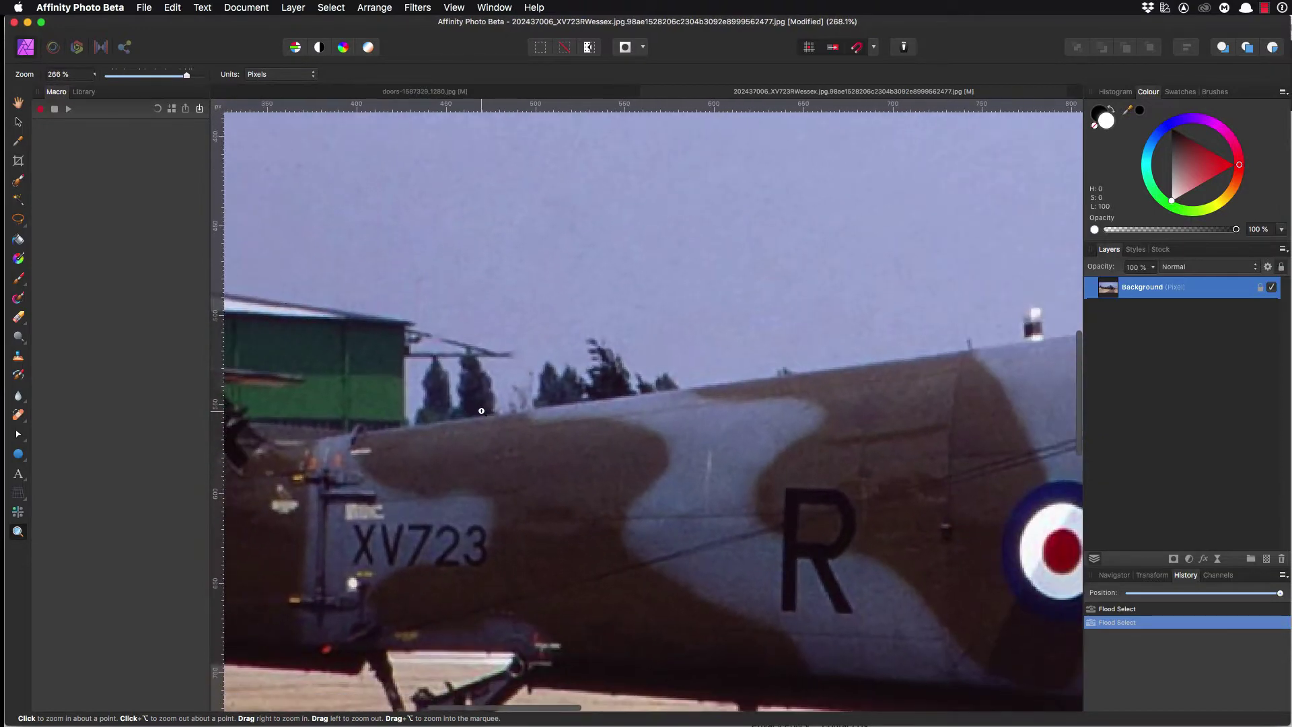
pyautogui.click(18, 200)
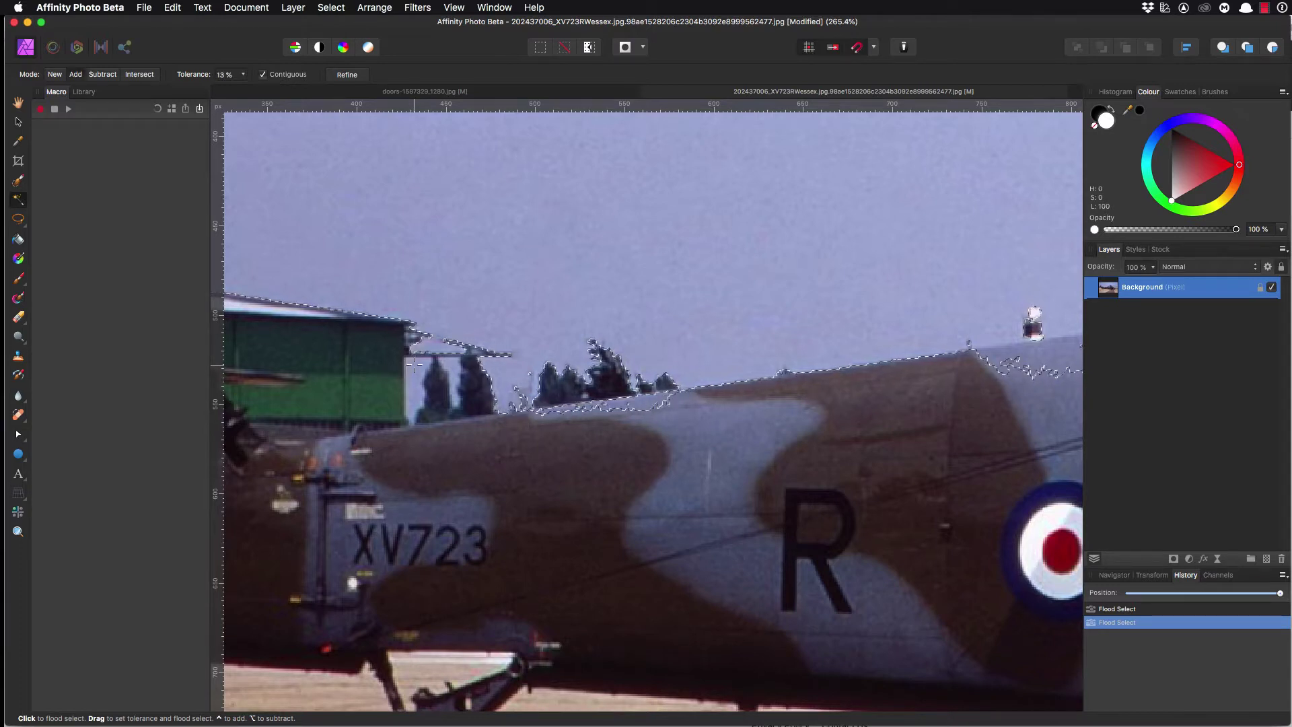
pyautogui.click(427, 401)
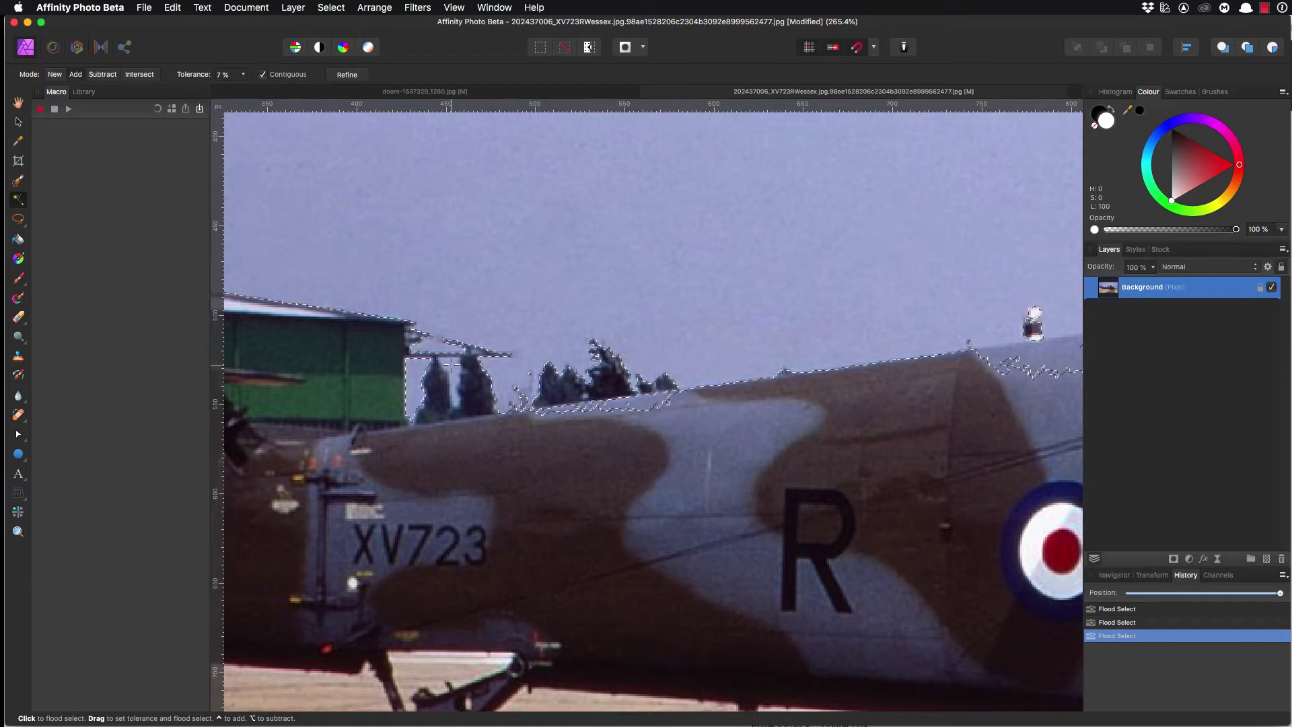
pyautogui.click(457, 405)
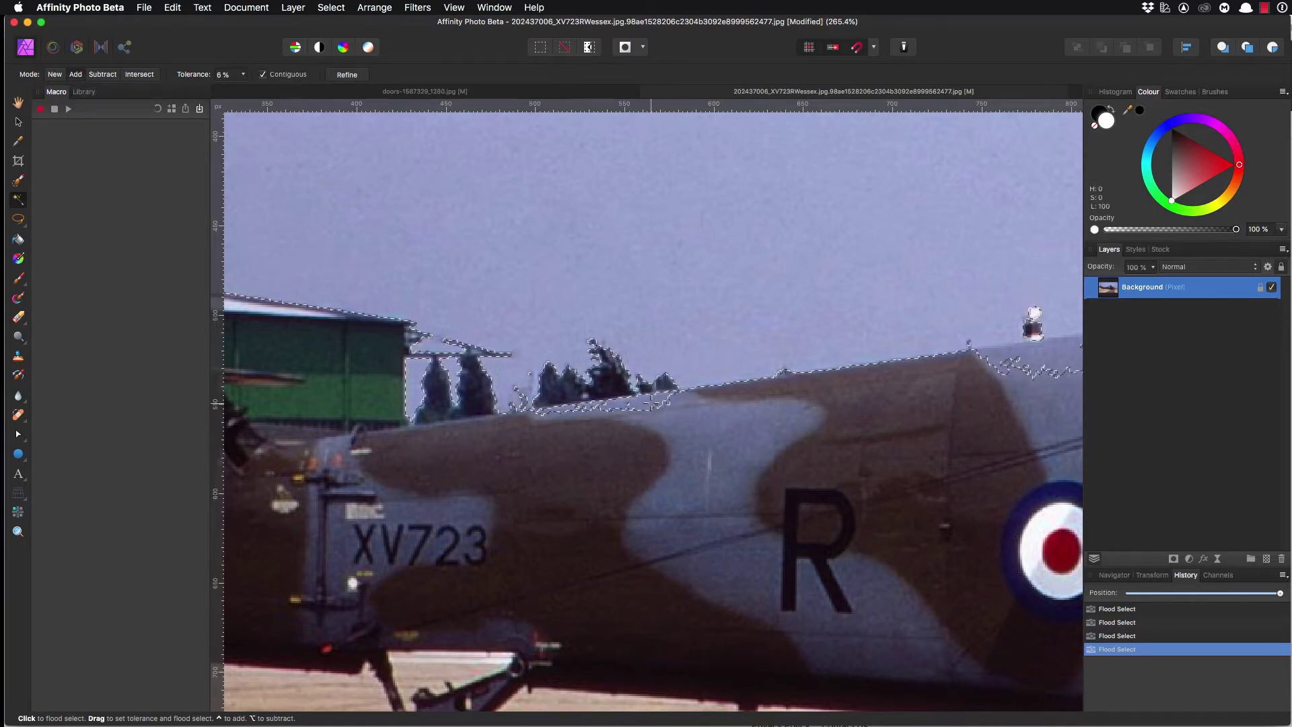
# Step: Flood-subtract the grey fuselage patches along the tail boom's upper edge from the sky selection and correct the selection around the small beacon
pyautogui.hscroll(2, 652, 403)
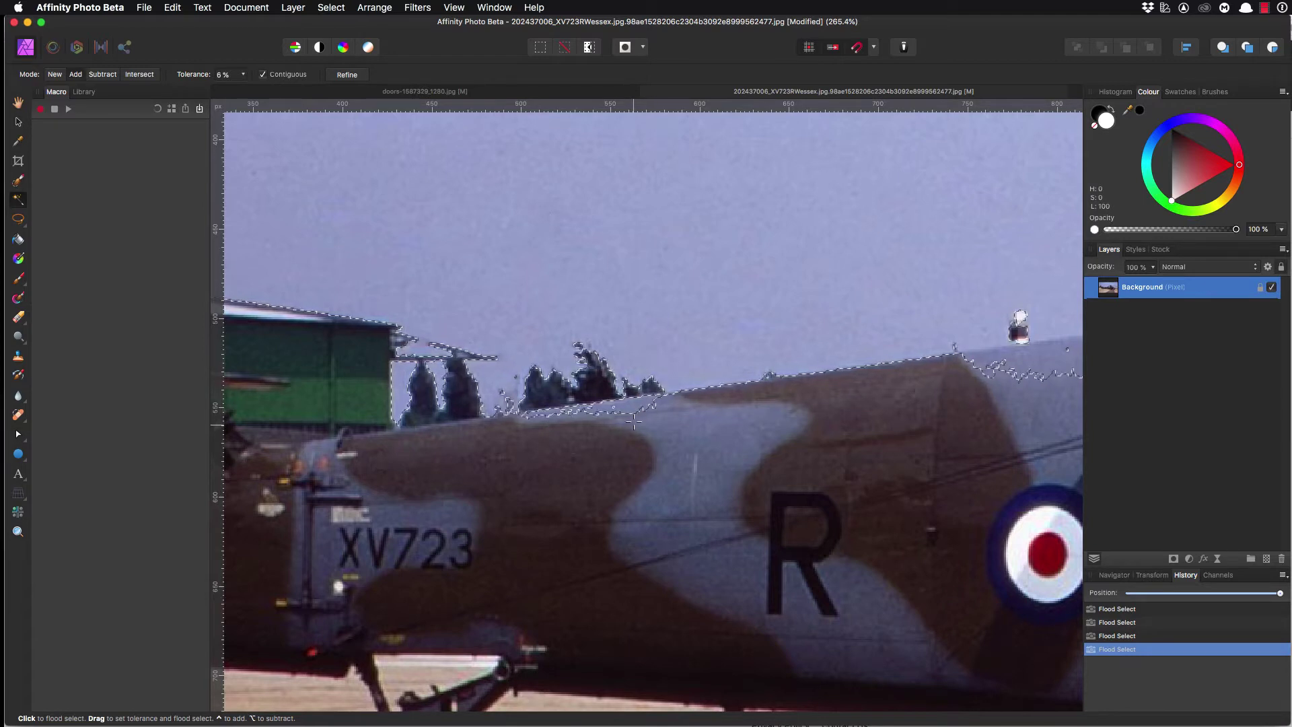
pyautogui.hscroll(-1, 632, 413)
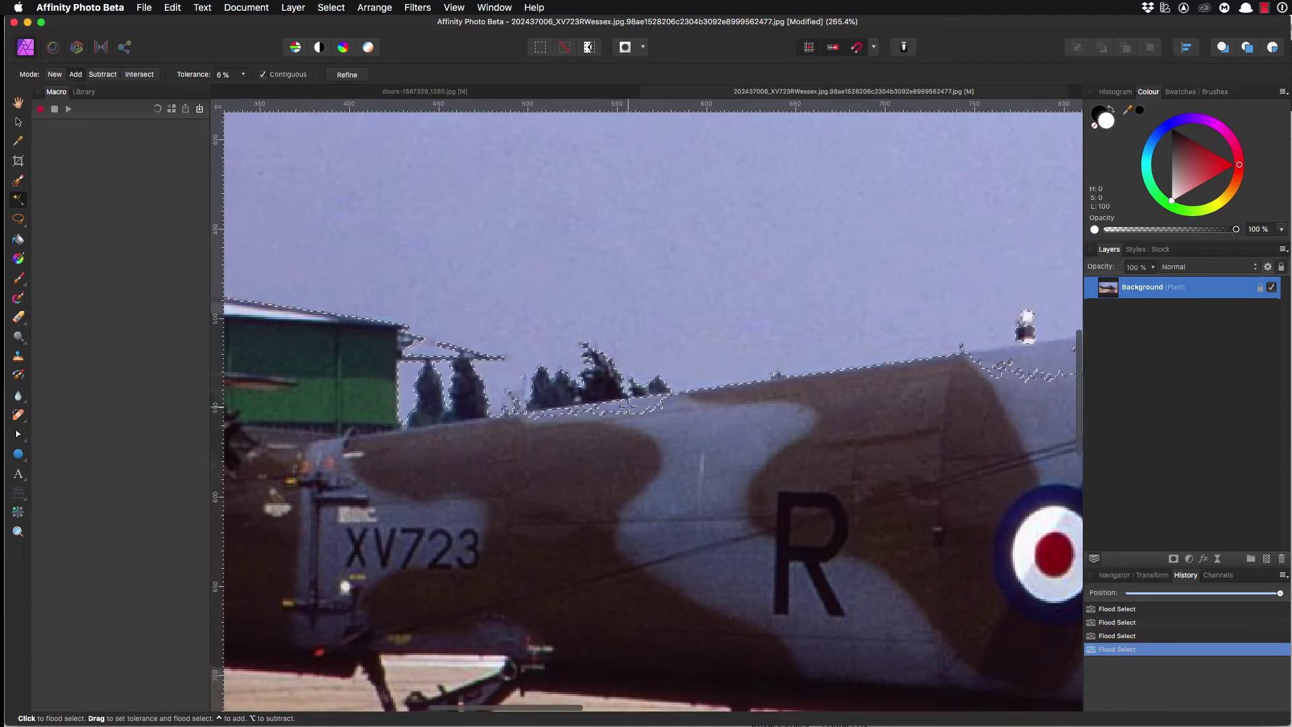
pyautogui.moveTo(628, 406); pyautogui.dragTo(671, 451)
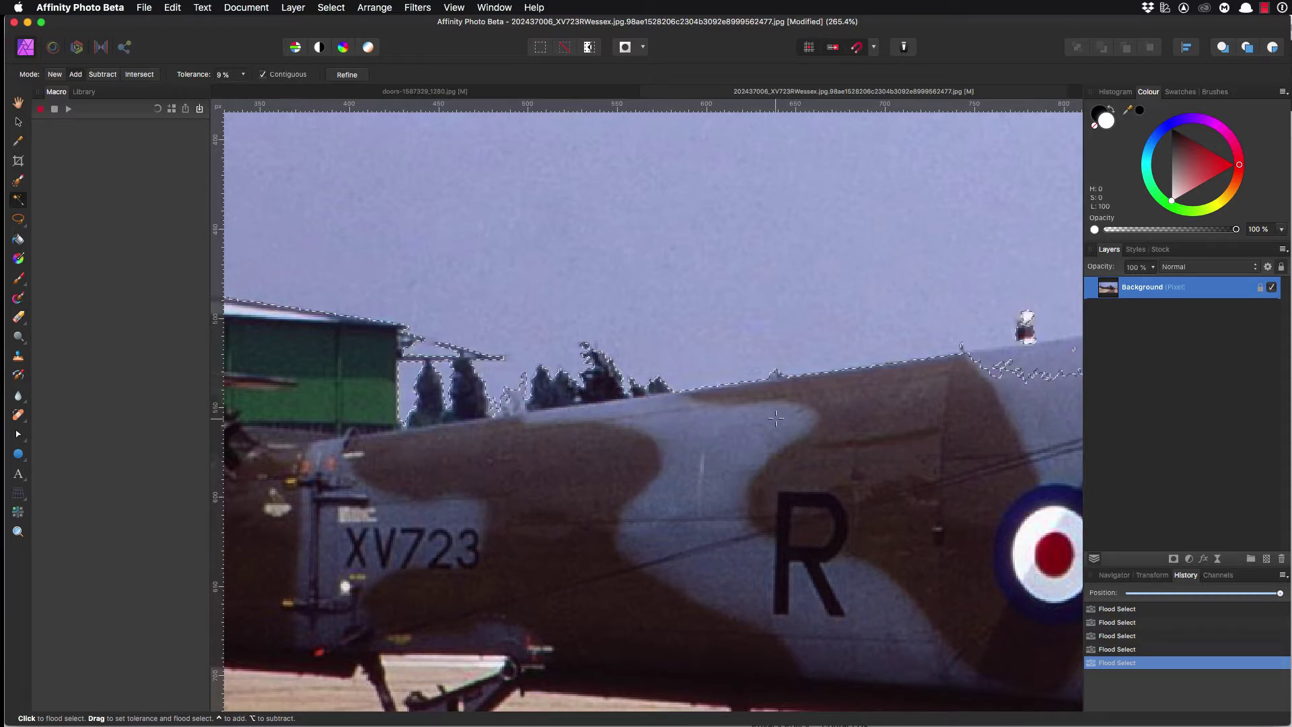
pyautogui.hscroll(10, 775, 419)
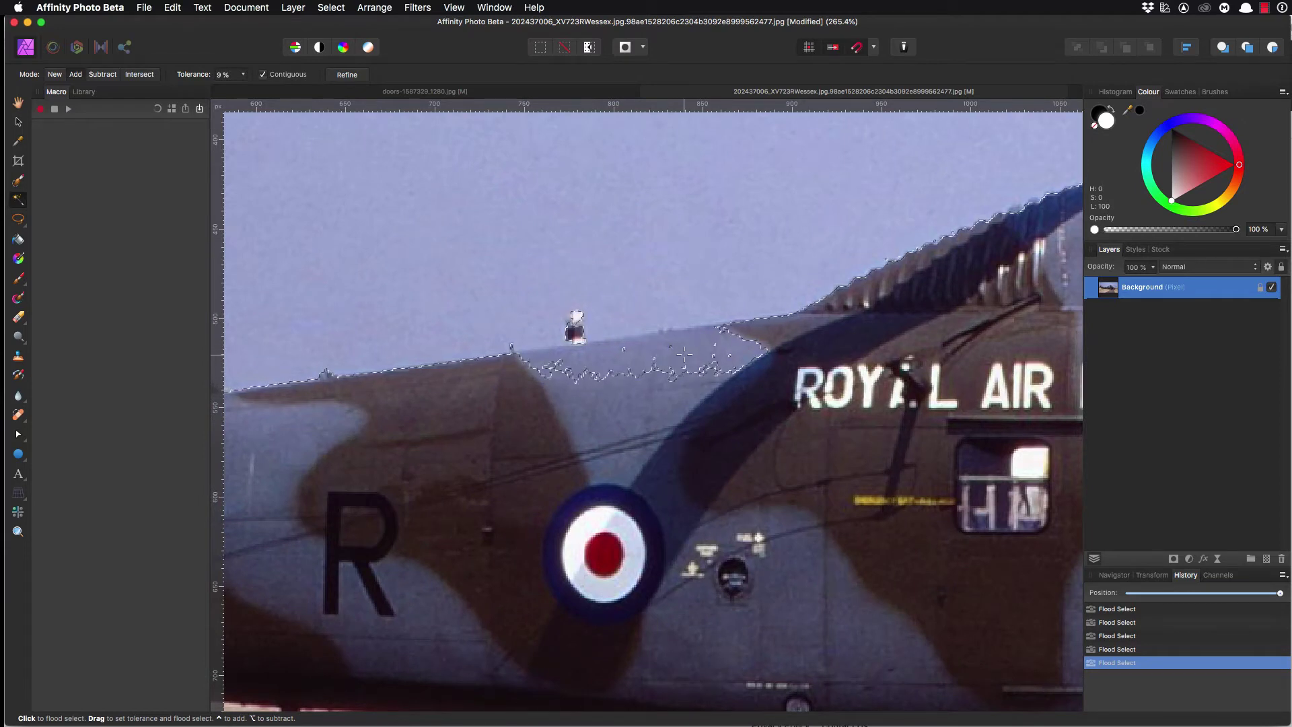
pyautogui.moveTo(683, 354); pyautogui.dragTo(720, 394)
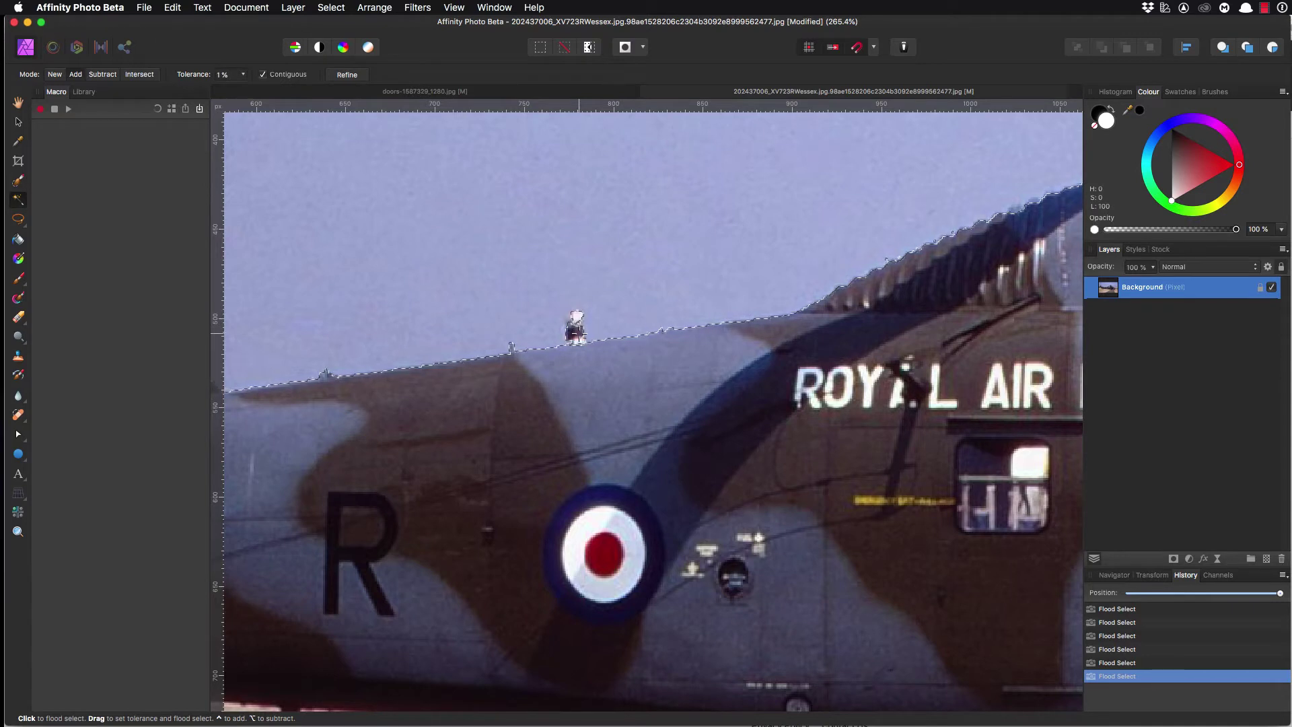
pyautogui.click(577, 344)
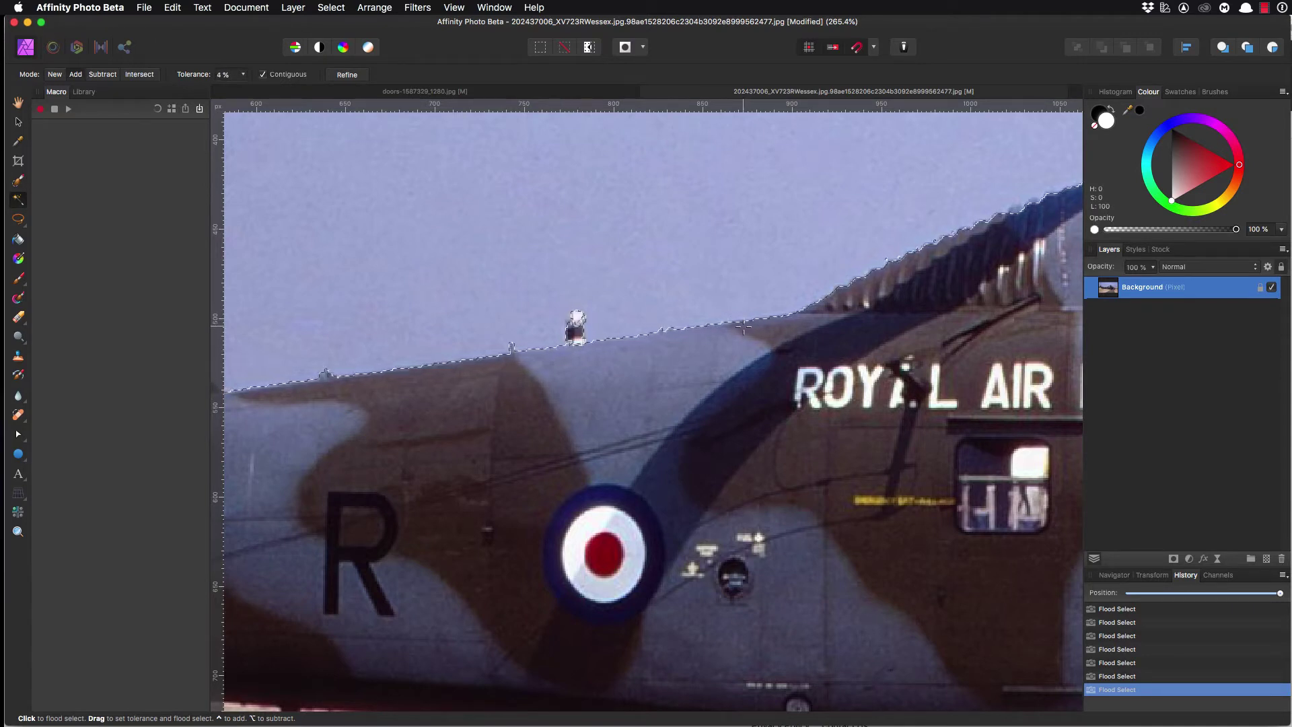
# Step: Flood-select the leftover sky beside the rotor mast at 2% tolerance and below the rotor blade's root at 8%
pyautogui.hscroll(10, 743, 328)
pyautogui.scroll(3, 743, 328)
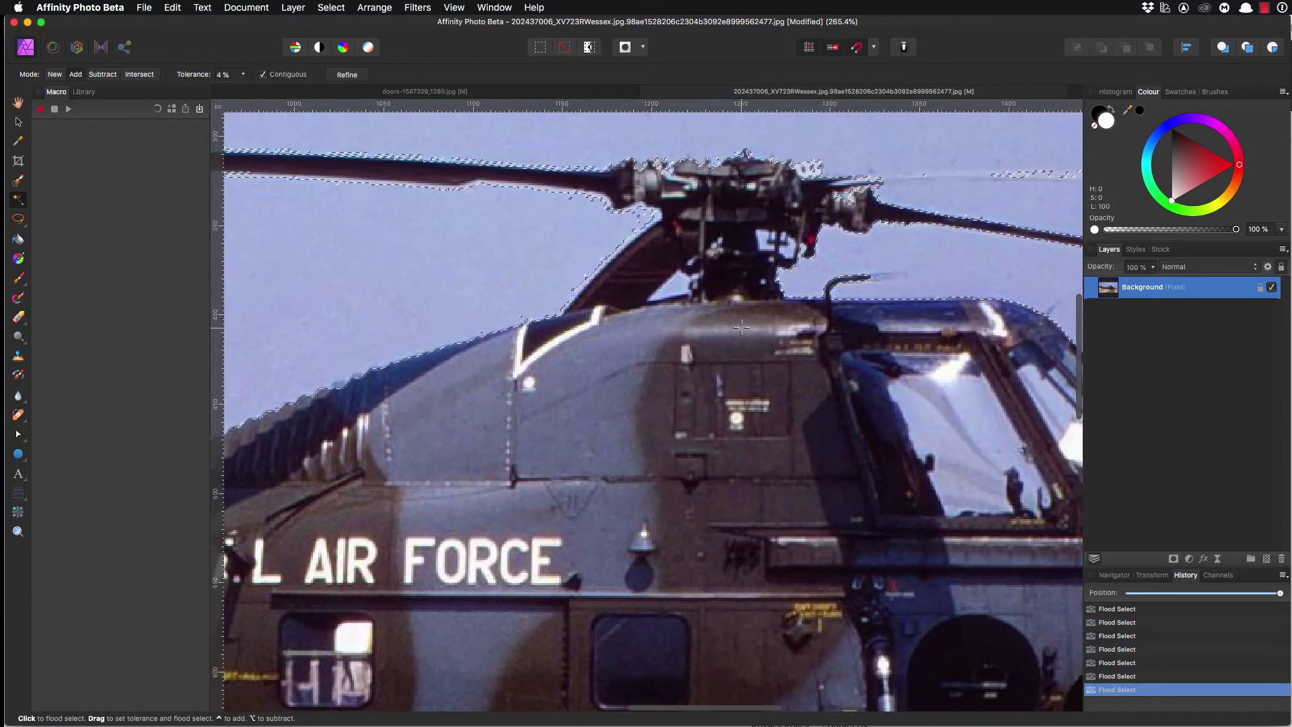
pyautogui.click(679, 283)
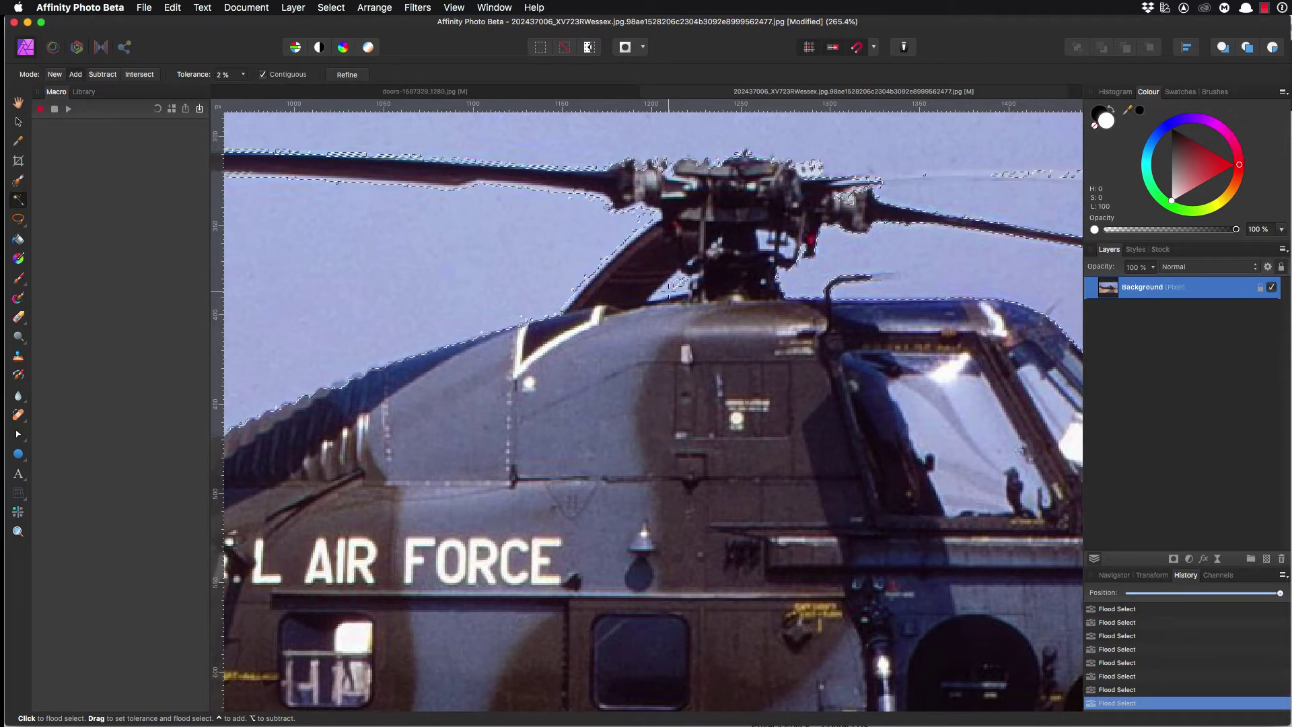
pyautogui.click(633, 239)
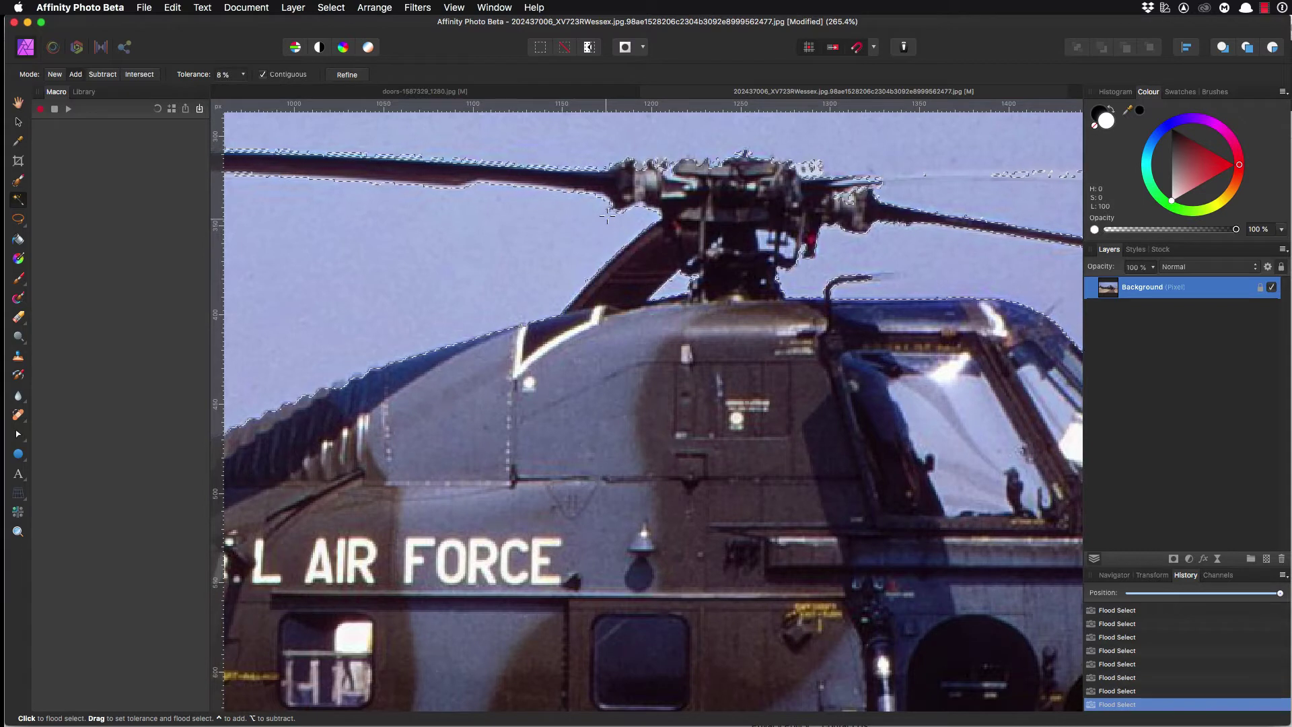
# Step: Refine the selection around the rotor hub, the blade root and the faint blurred blade with a 4 px Selection Brush
pyautogui.click(19, 182)
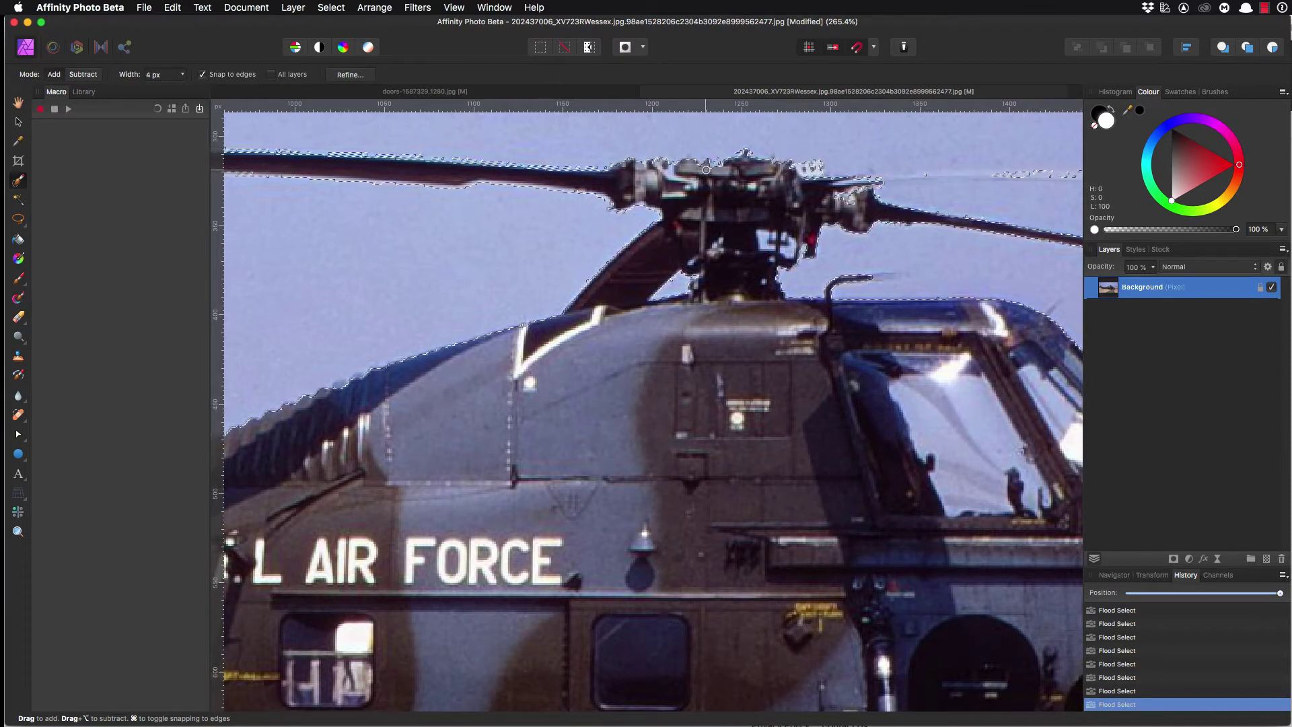
pyautogui.moveTo(729, 171)
pyautogui.mouseDown()
pyautogui.moveTo(813, 167)
pyautogui.moveTo(857, 202)
pyautogui.moveTo(832, 203)
pyautogui.mouseUp()
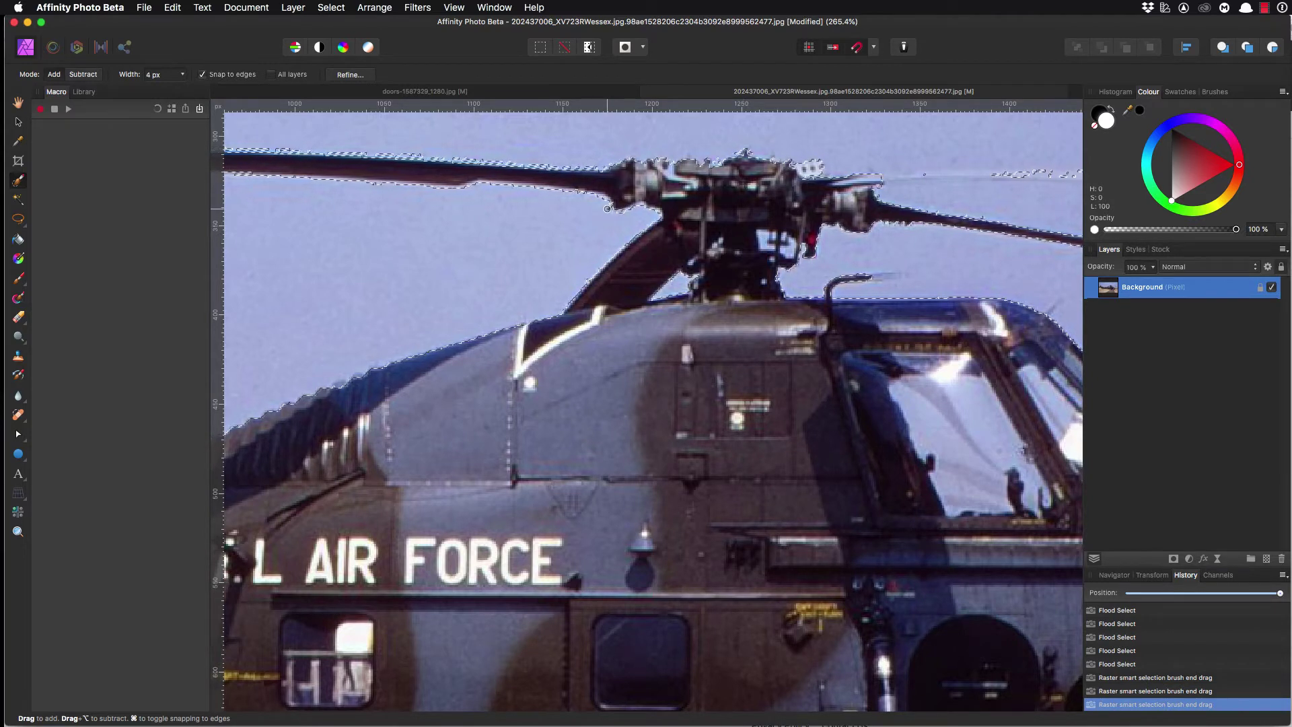
pyautogui.moveTo(608, 209); pyautogui.dragTo(620, 209)
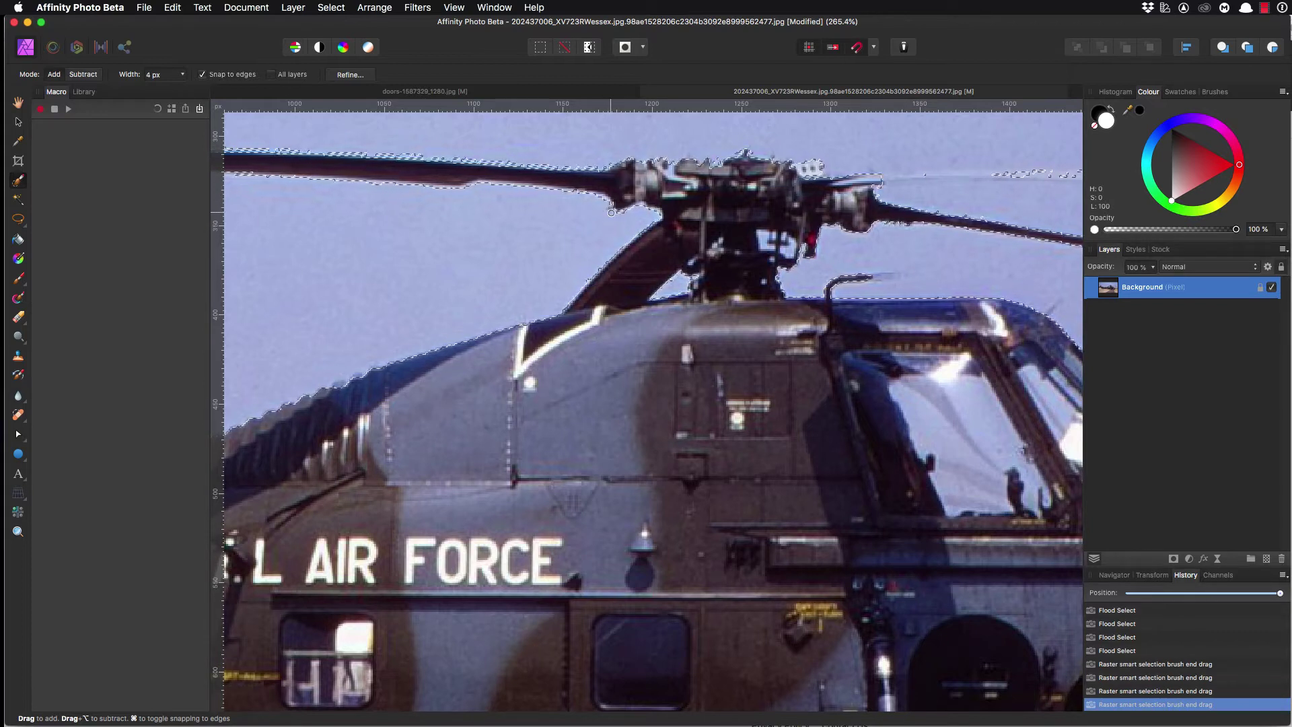
pyautogui.moveTo(606, 206); pyautogui.dragTo(621, 218)
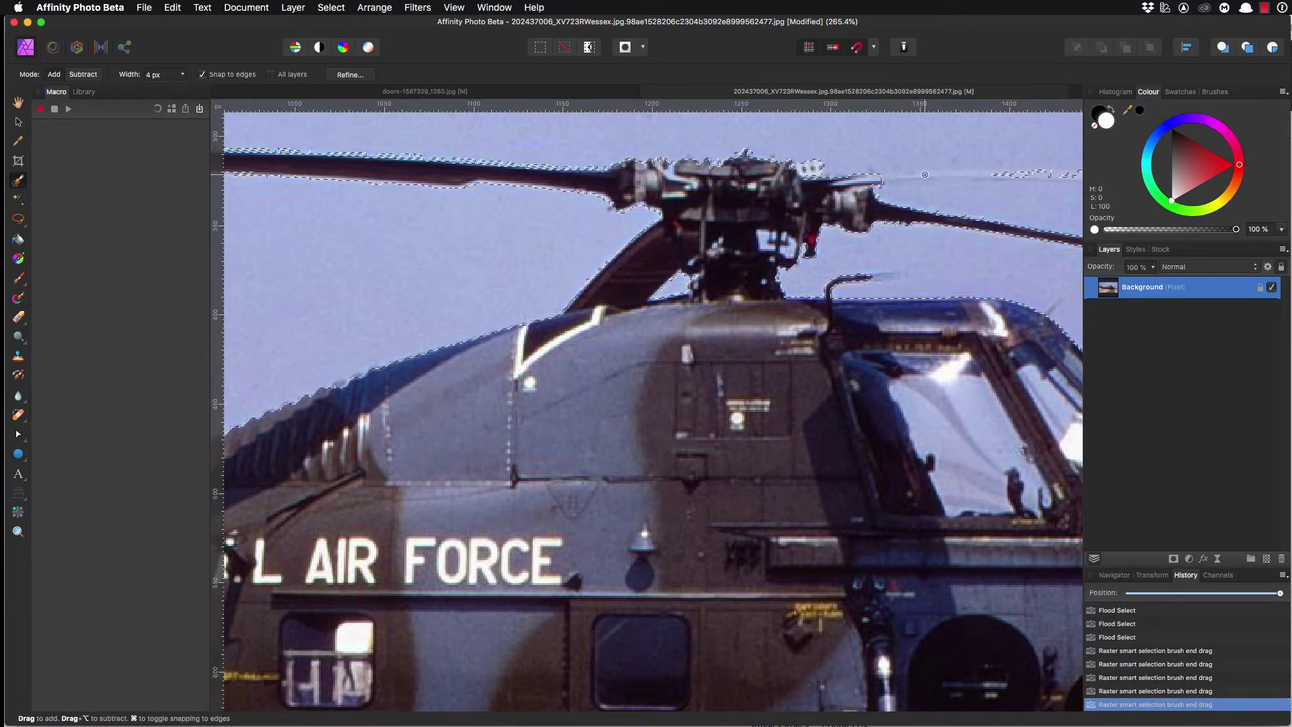
pyautogui.moveTo(924, 174); pyautogui.dragTo(1006, 178)
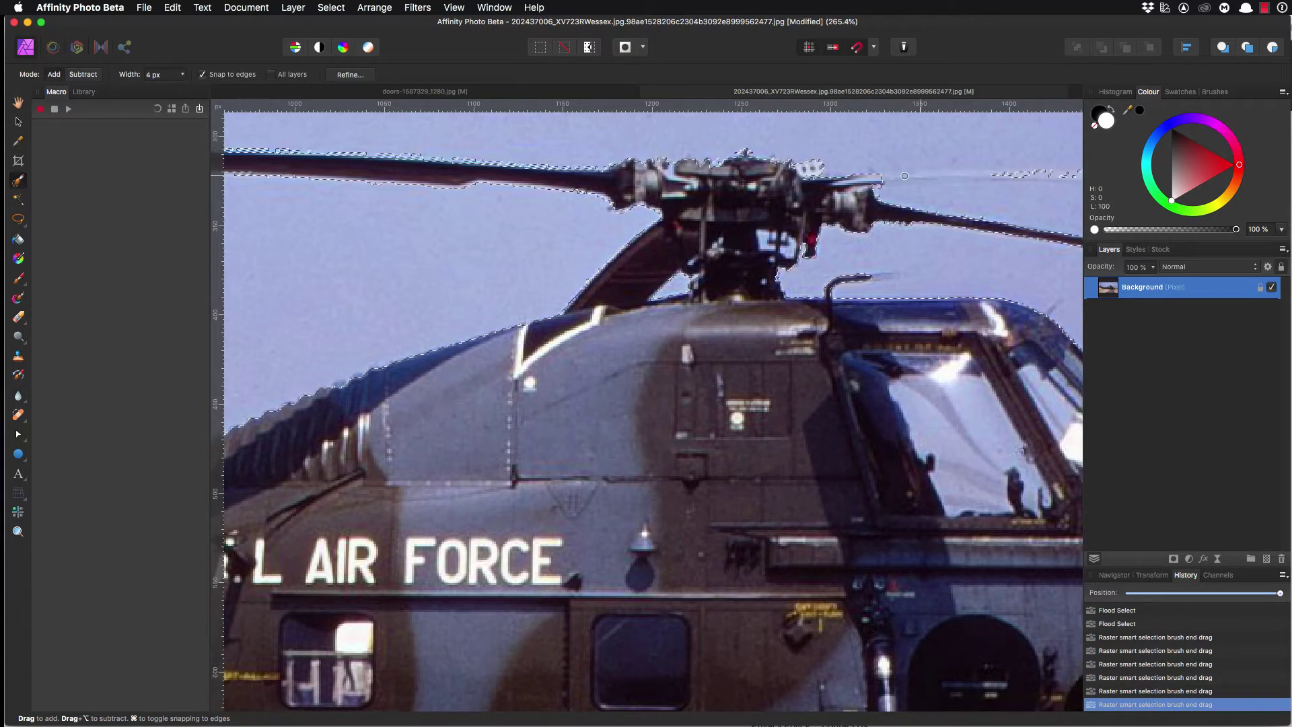
# Step: Start subtracting the faint blurred blade with the polygonal Freehand Selection at 3 px feather, outlining its upper edge outward from the hub
pyautogui.hscroll(10, 904, 176)
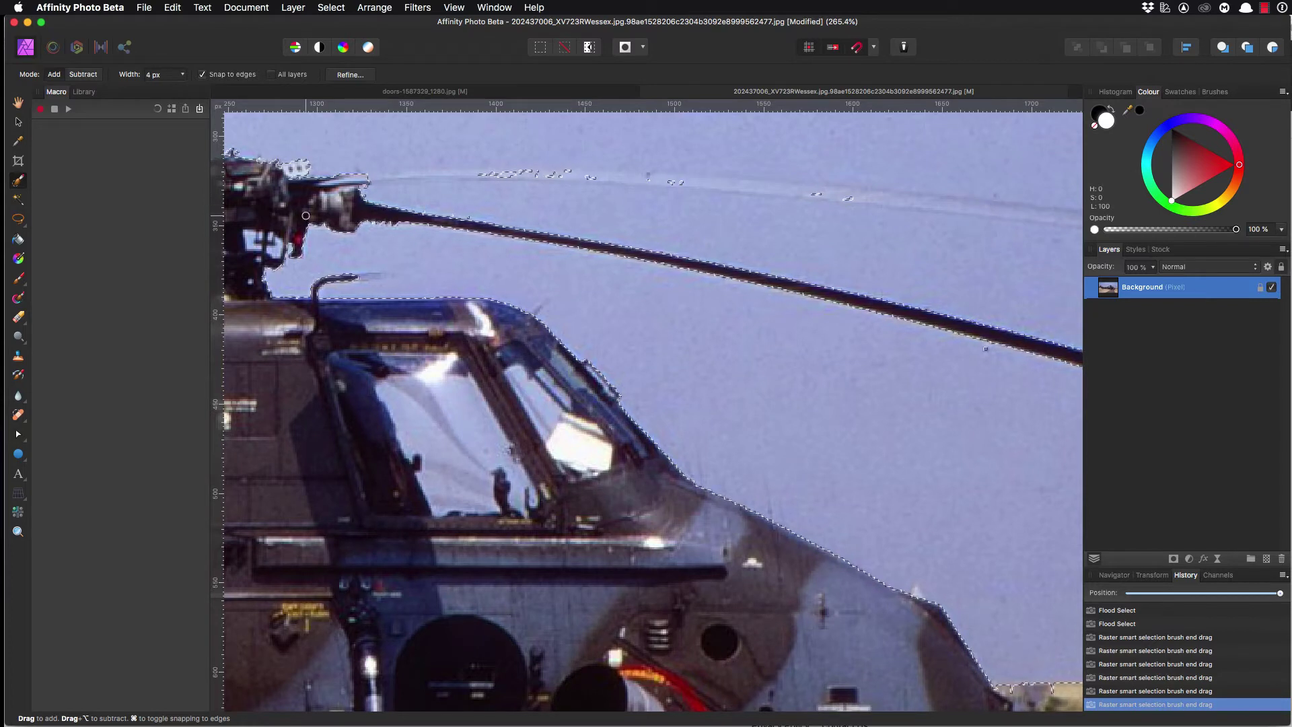
pyautogui.click(18, 220)
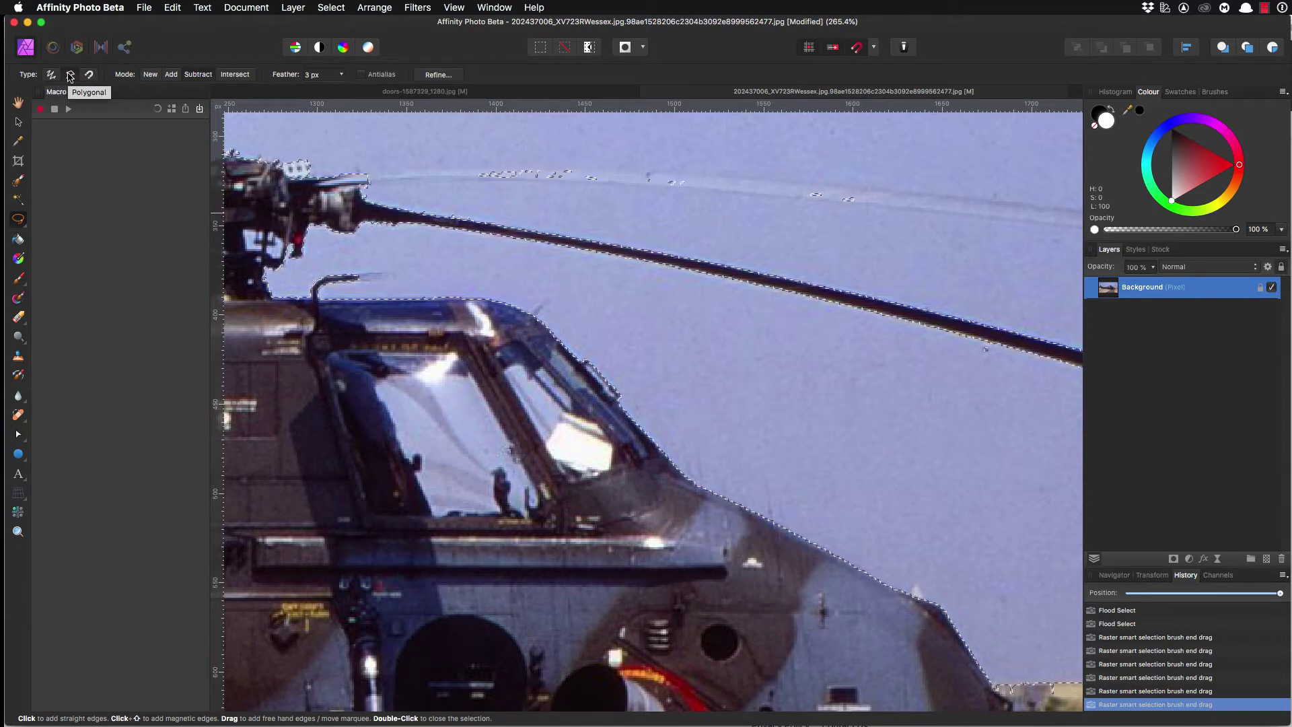
pyautogui.click(365, 174)
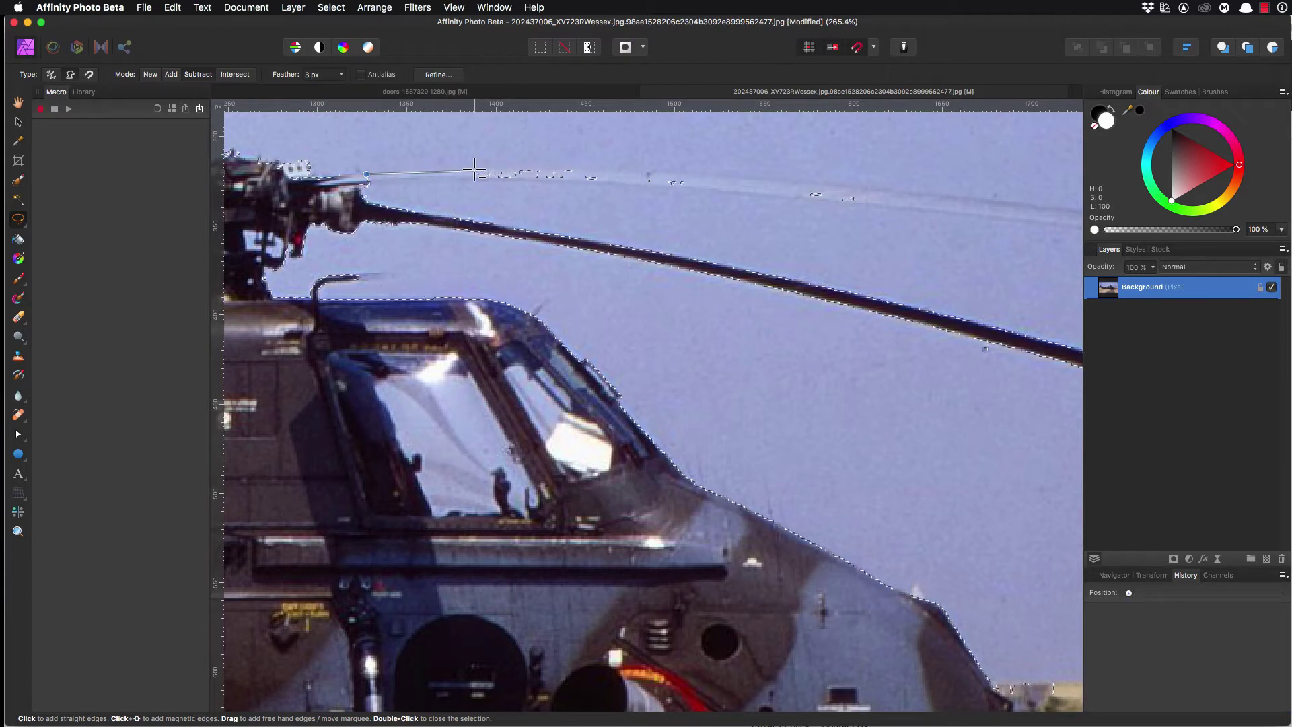
pyautogui.click(428, 169)
pyautogui.click(515, 169)
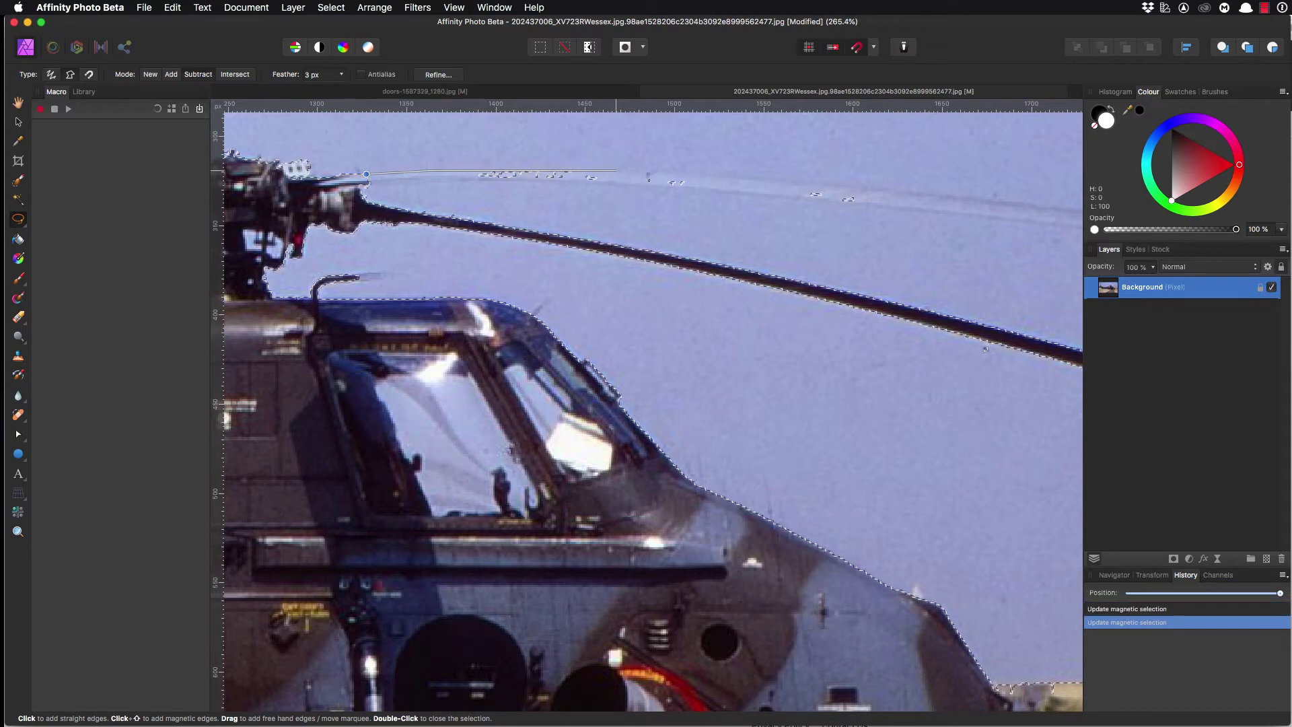
pyautogui.click(626, 173)
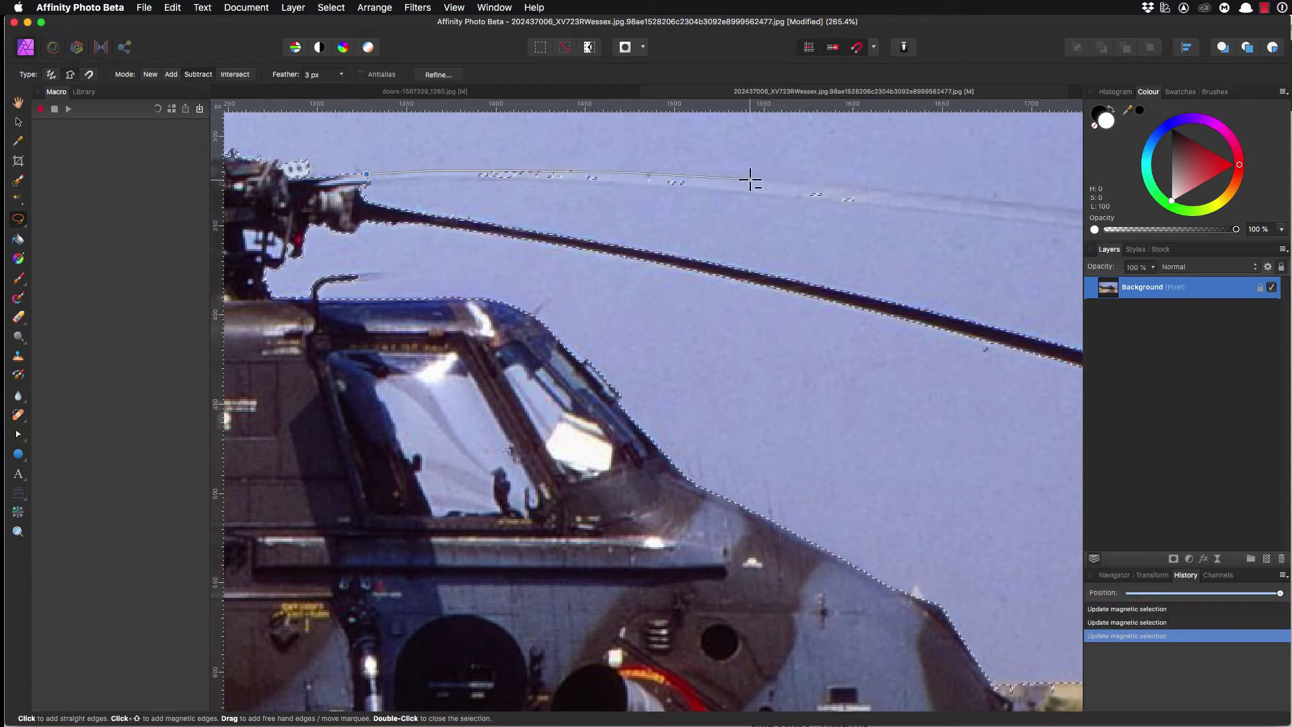
pyautogui.click(753, 180)
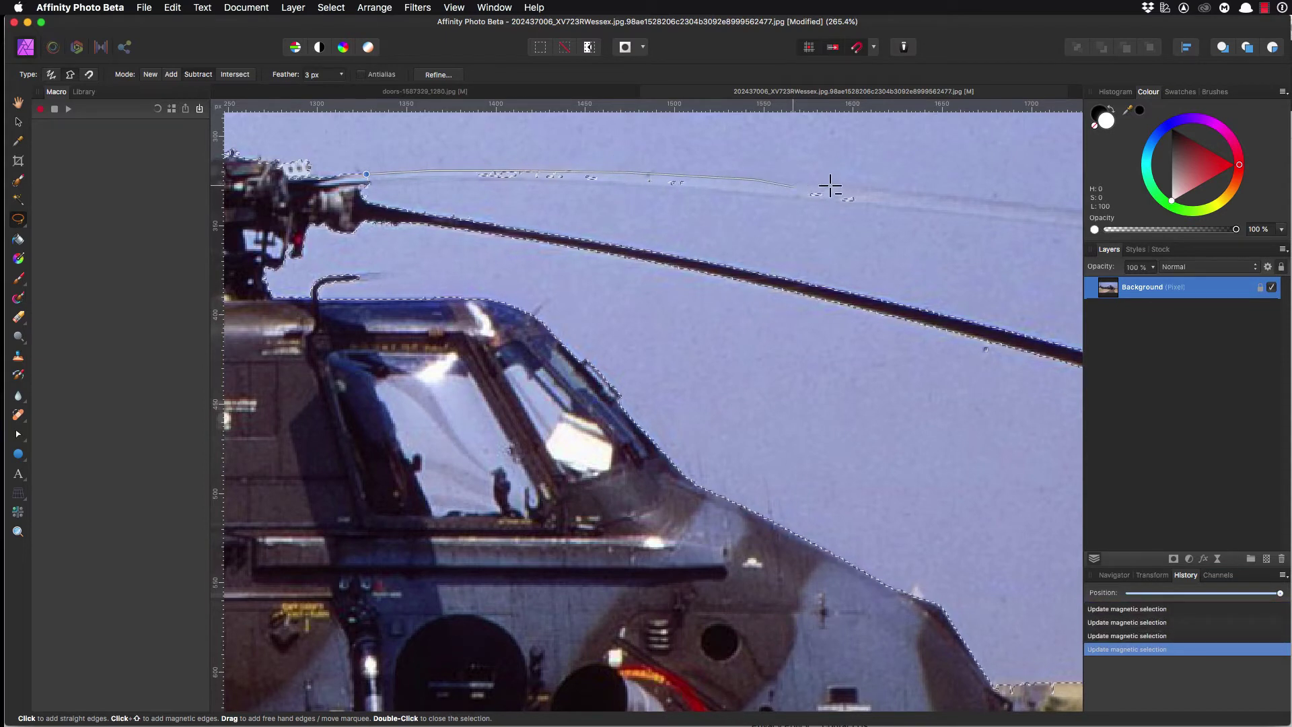
pyautogui.click(889, 191)
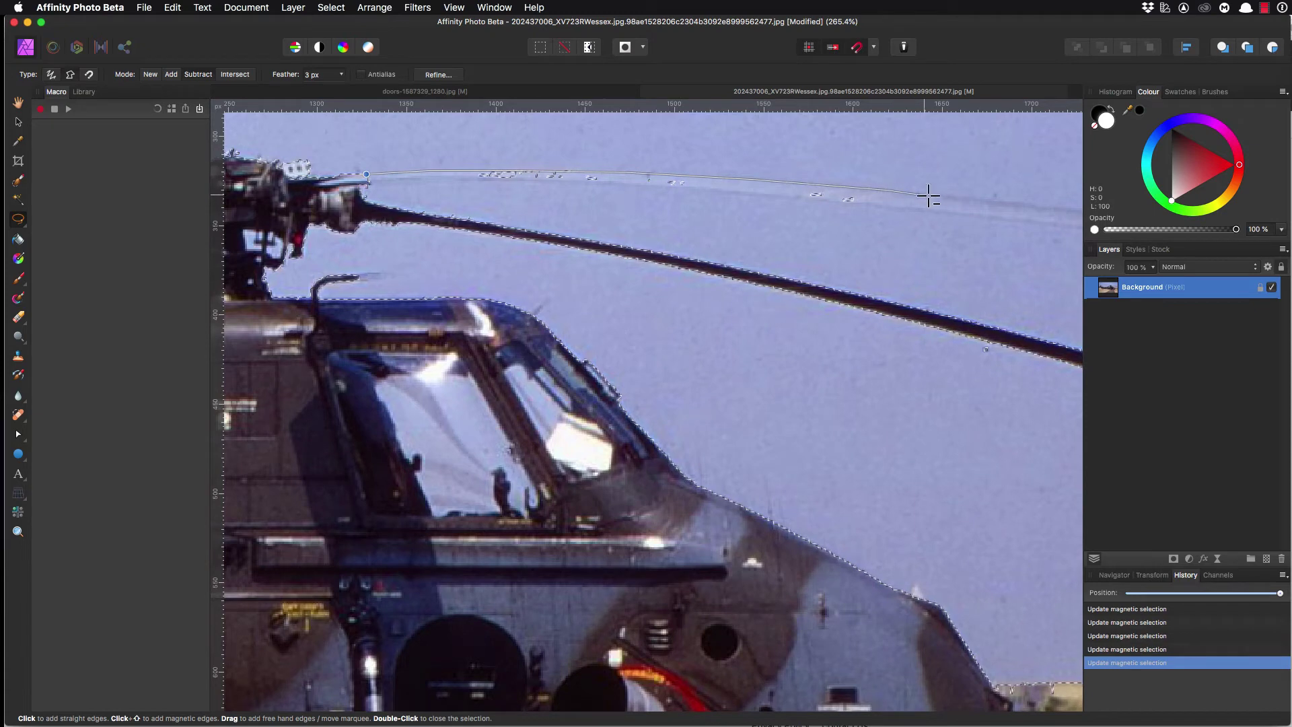
pyautogui.click(1057, 207)
# Step: Finish outlining the faint blurred blade out to its yellow tip and back to the hub, subtracting it from the sky selection
pyautogui.hscroll(10, 1057, 207)
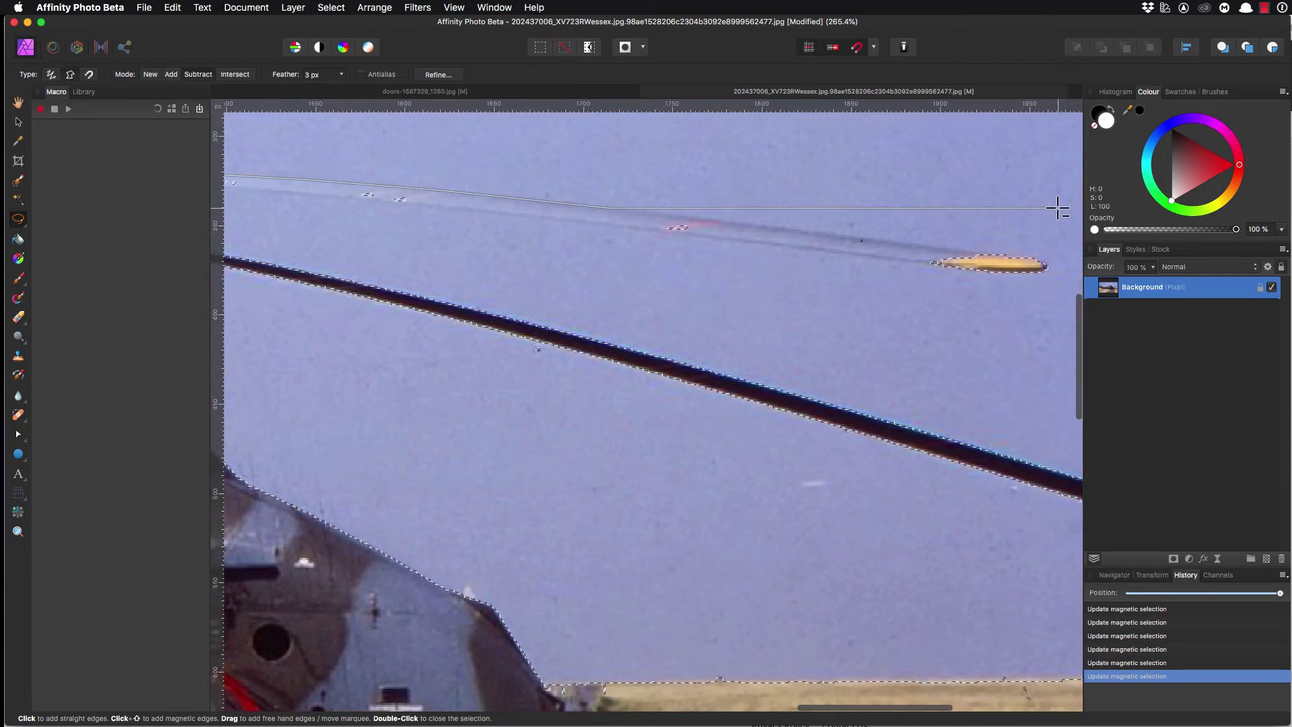
pyautogui.click(740, 221)
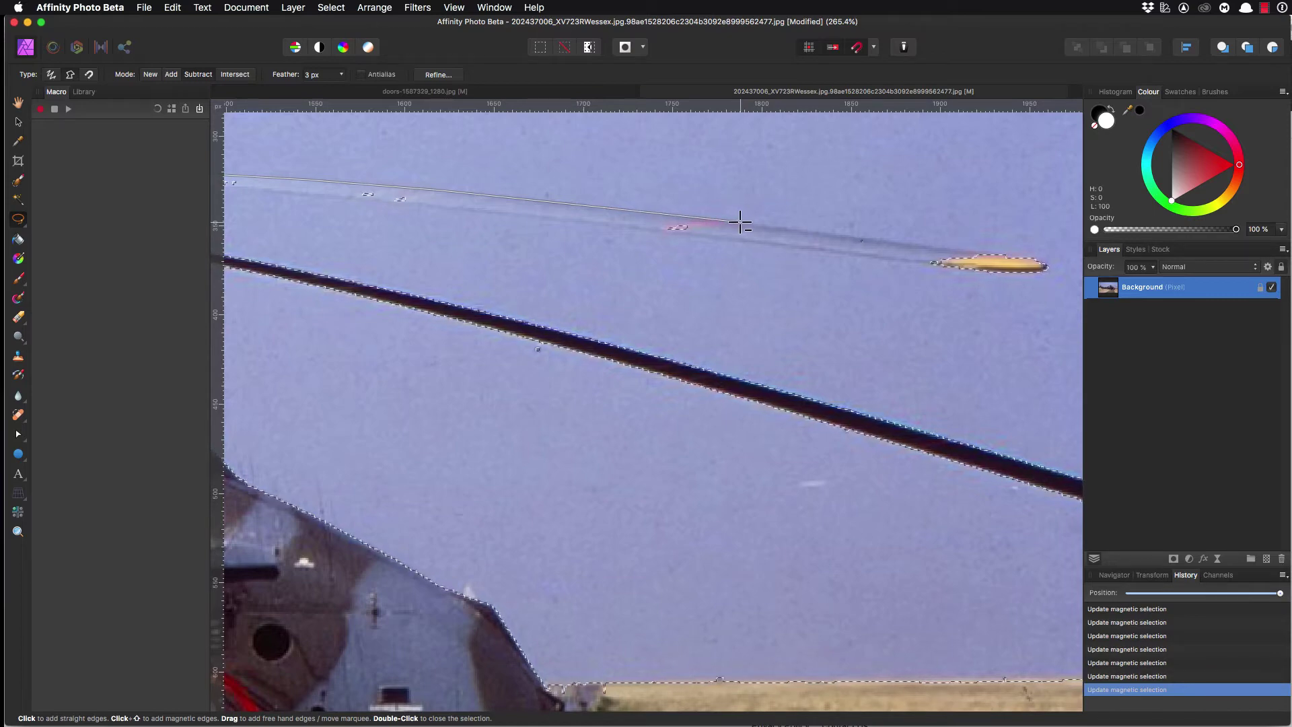
pyautogui.press('space')
pyautogui.hscroll(-1, 740, 222)
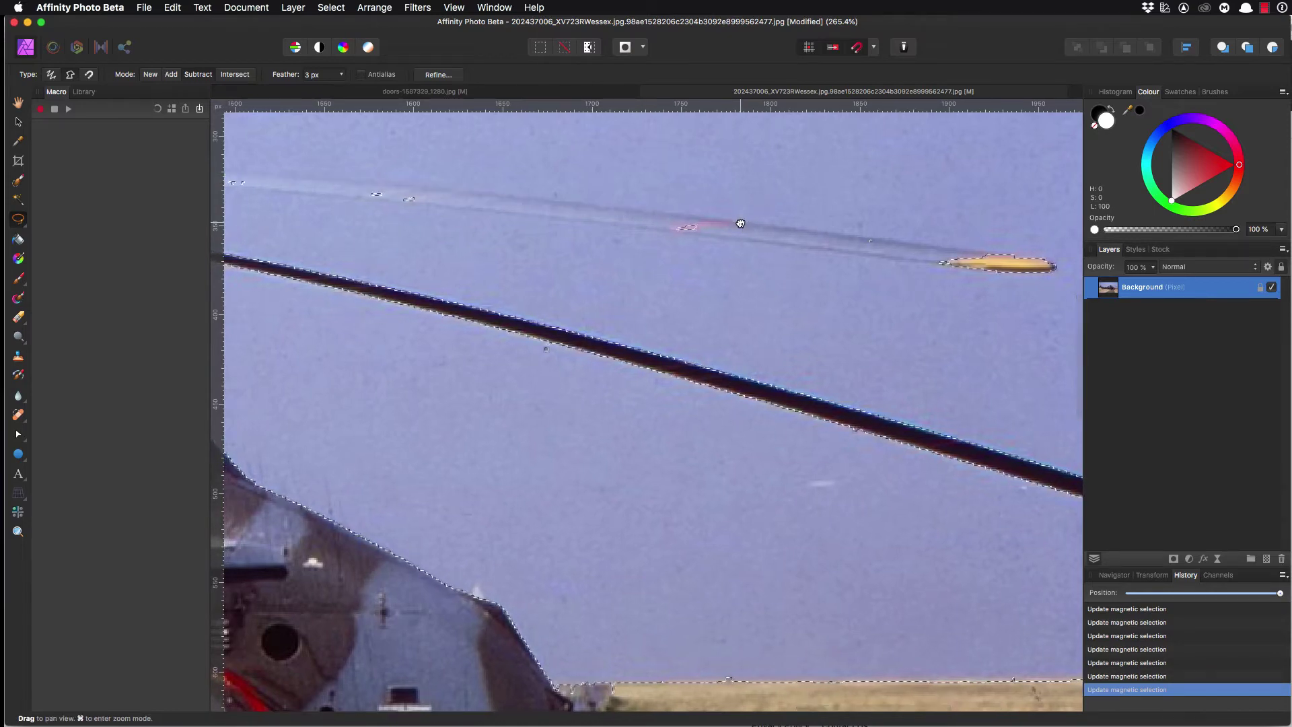
pyautogui.moveTo(741, 224); pyautogui.dragTo(674, 259)
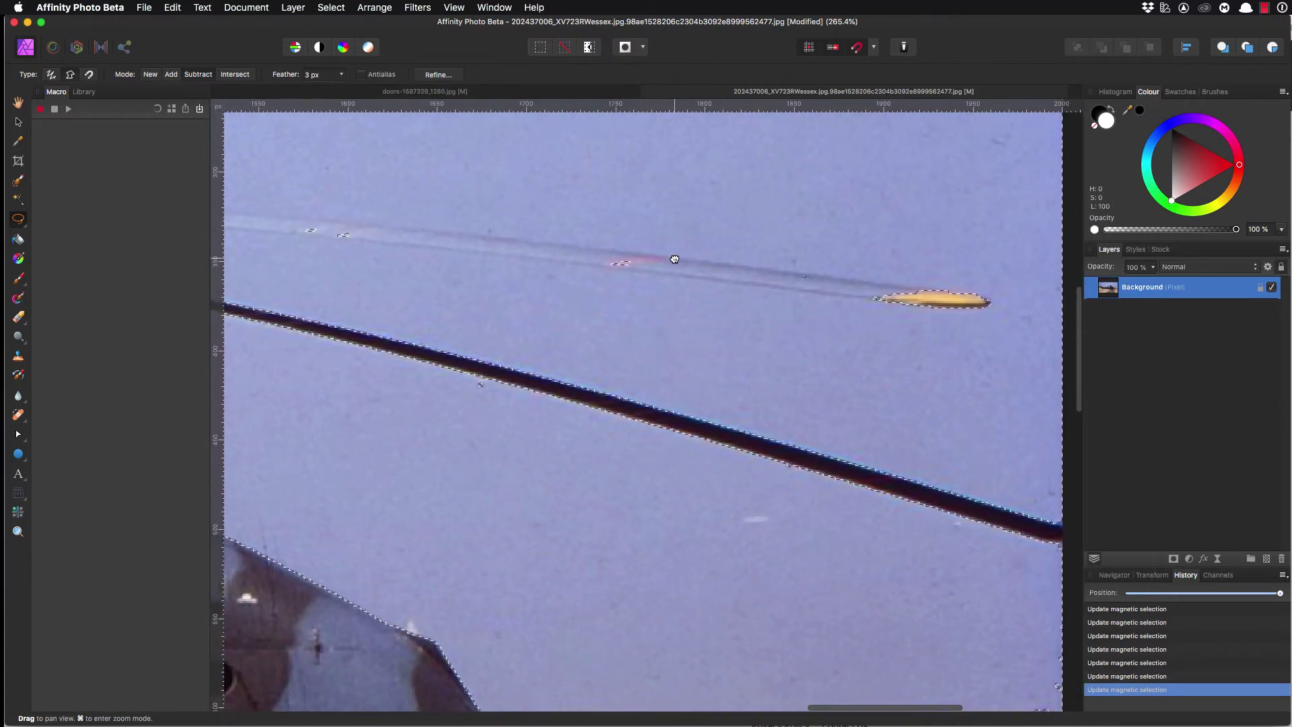
pyautogui.click(822, 276)
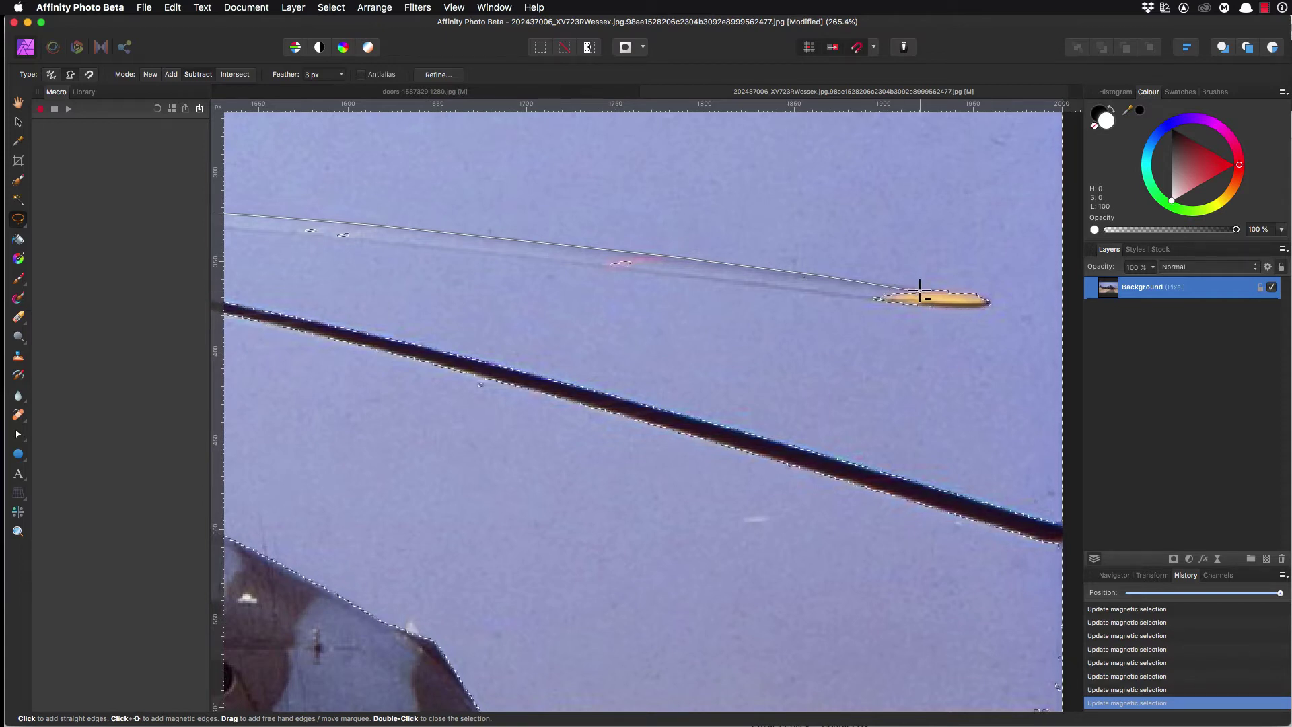
pyautogui.click(971, 291)
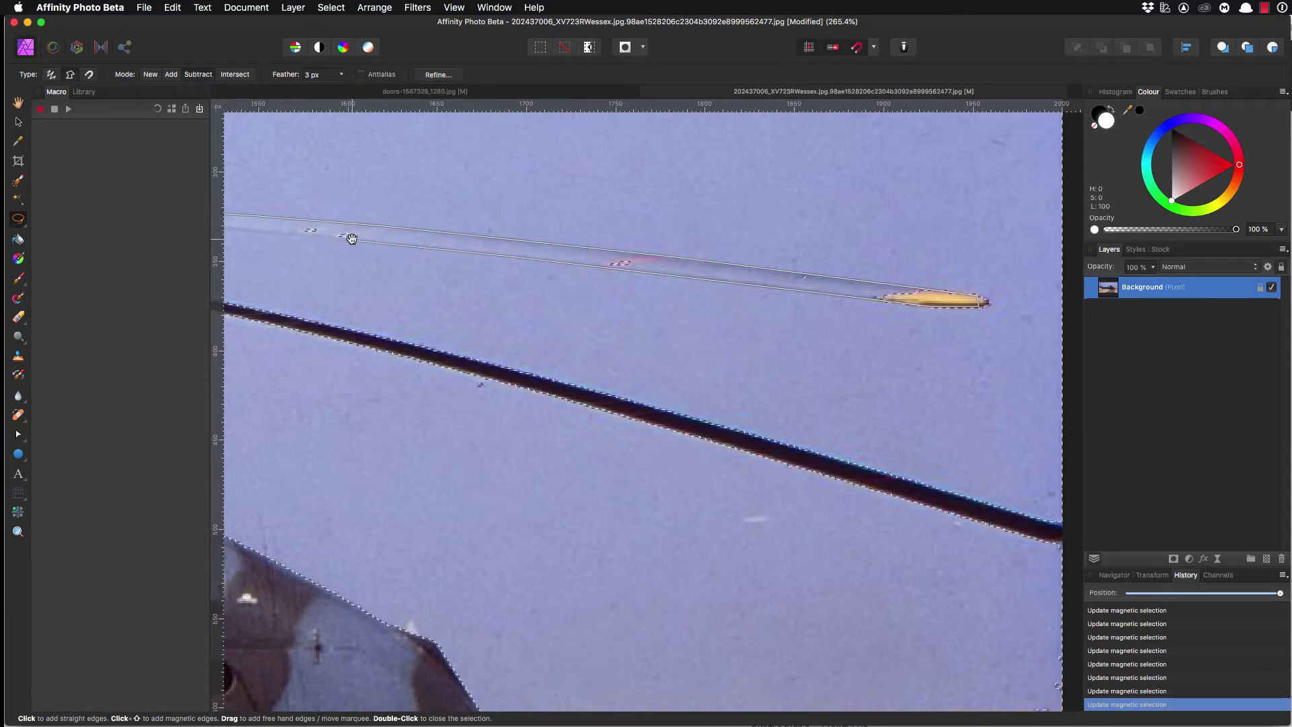
pyautogui.moveTo(431, 253); pyautogui.dragTo(1041, 326)
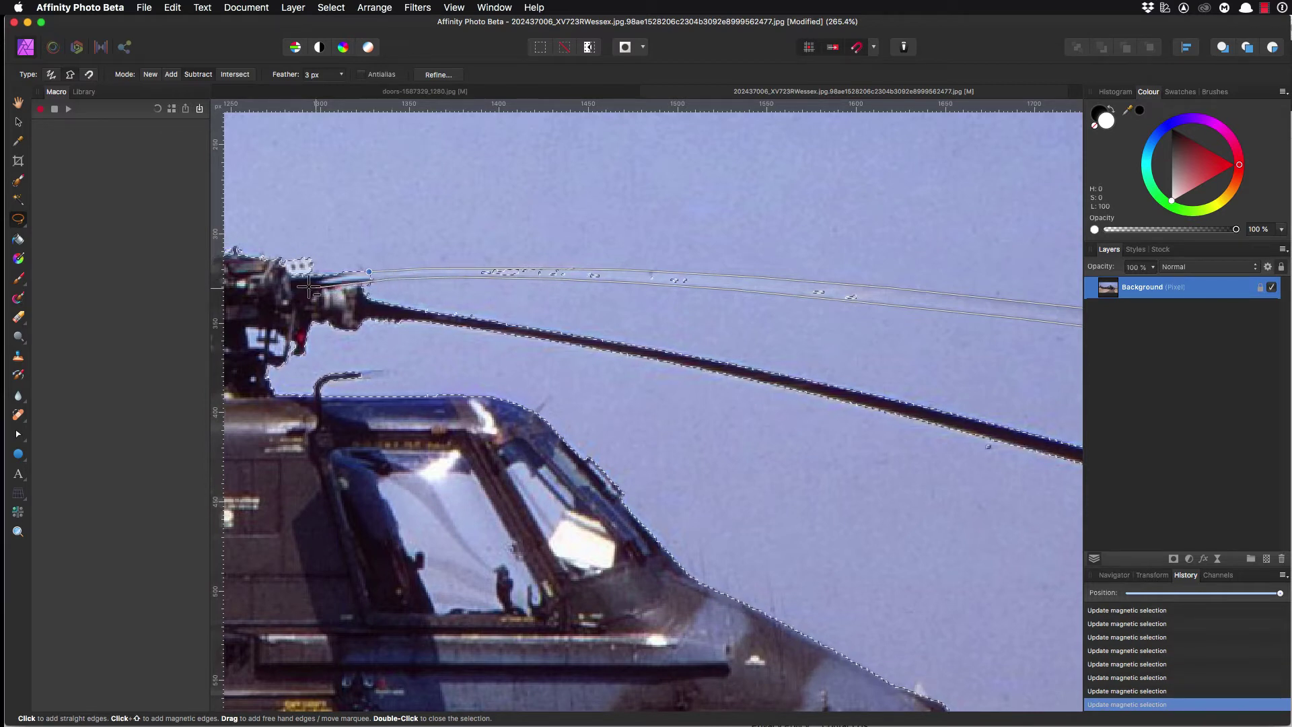
pyautogui.click(370, 272)
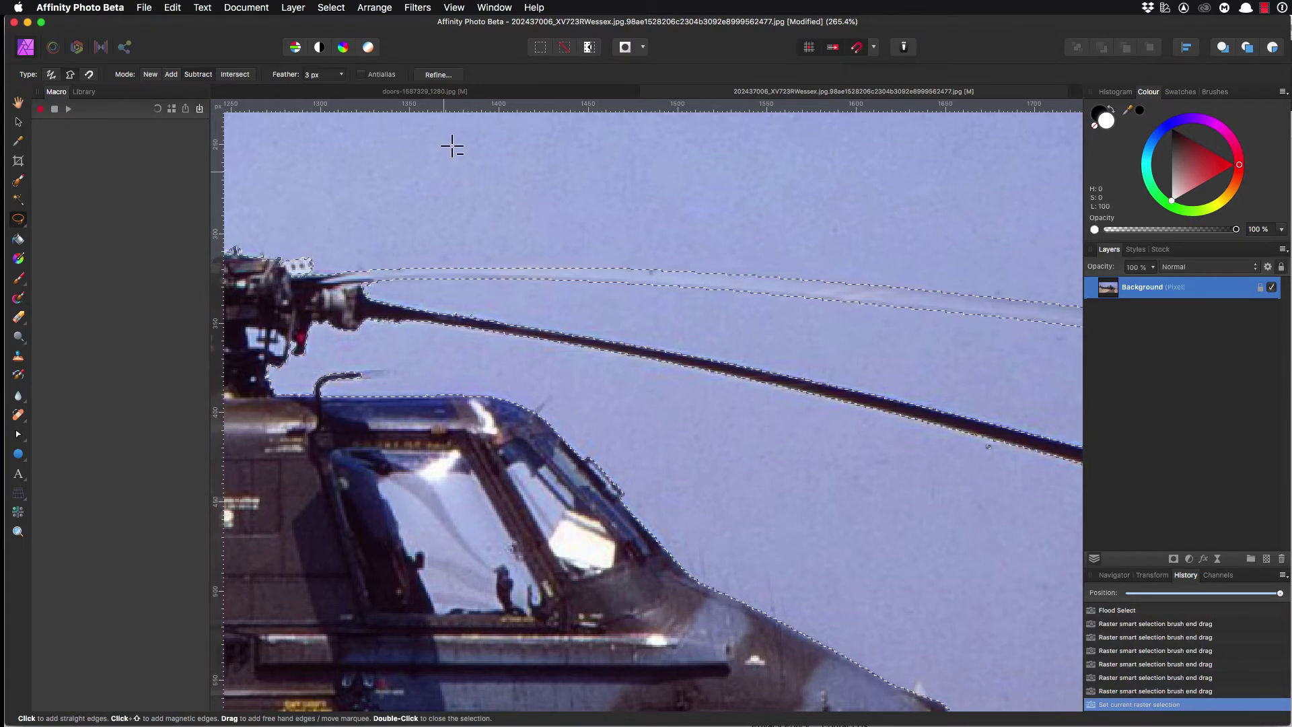
# Step: Refine the sky selection with a 0.4 px feather, keeping matte edges on and outputting to a selection
pyautogui.click(438, 74)
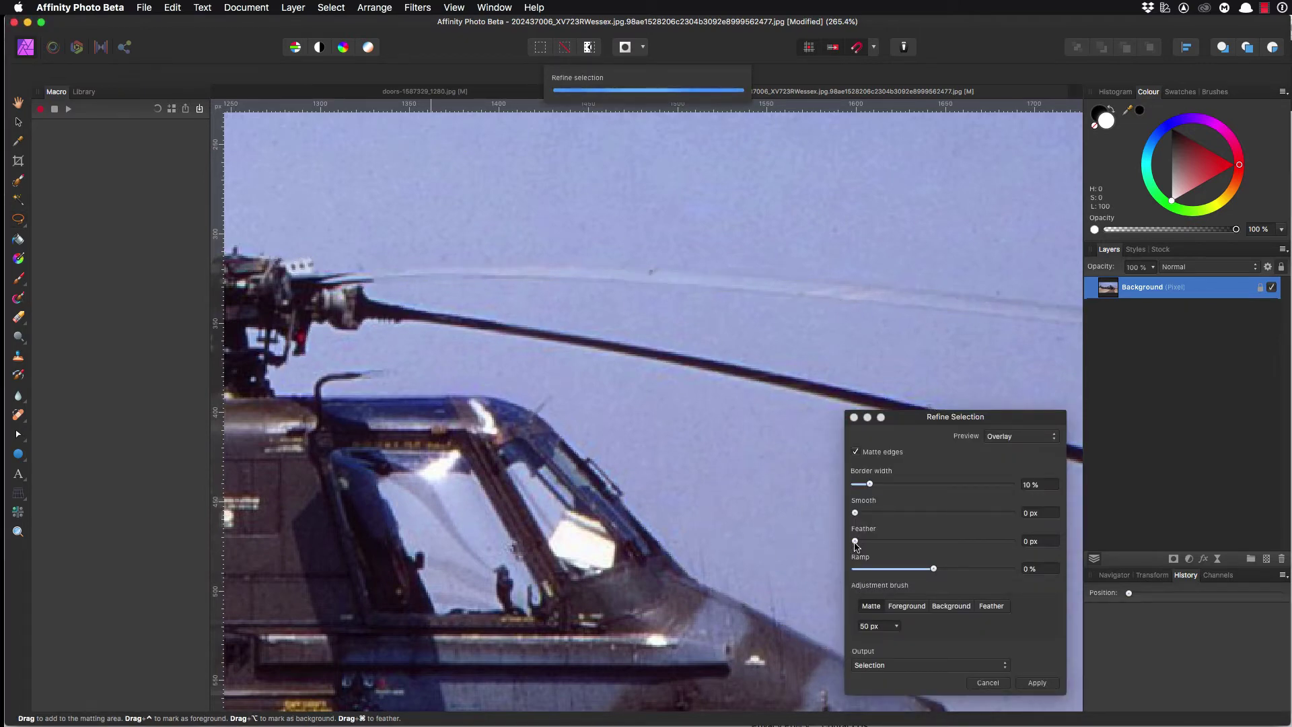
pyautogui.moveTo(856, 541); pyautogui.dragTo(861, 542)
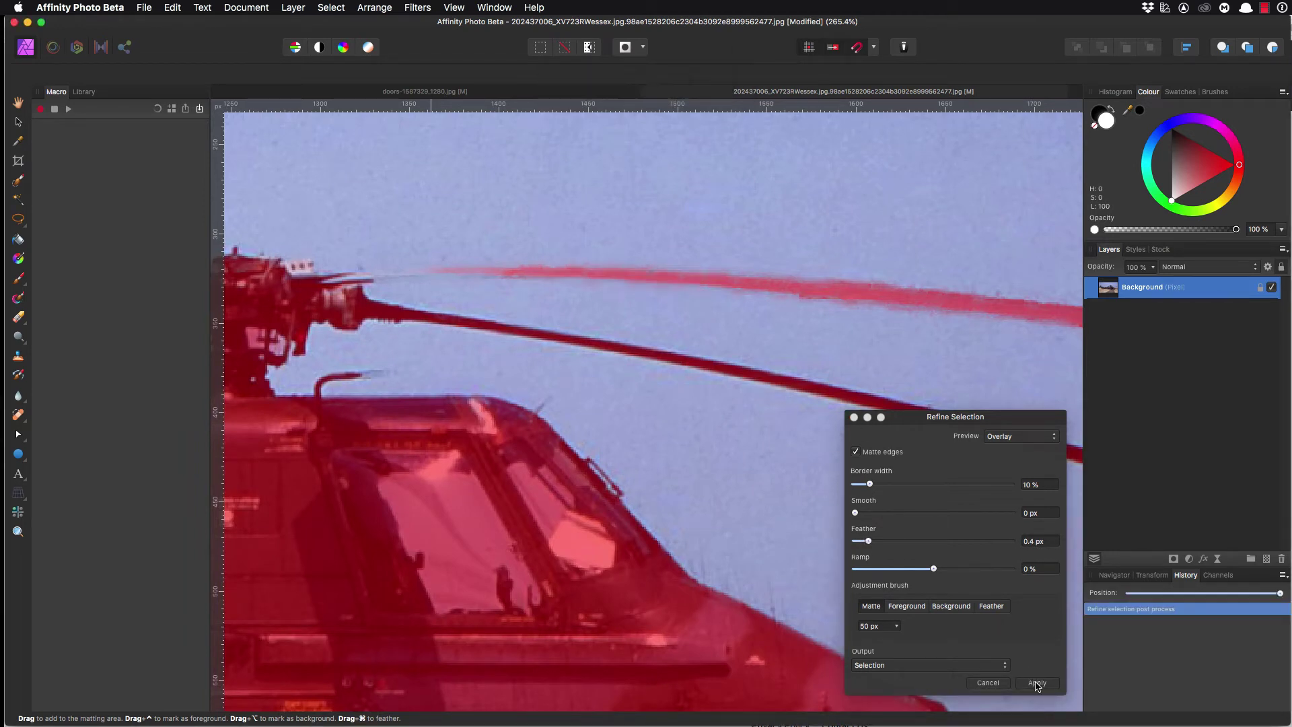
pyautogui.click(1037, 682)
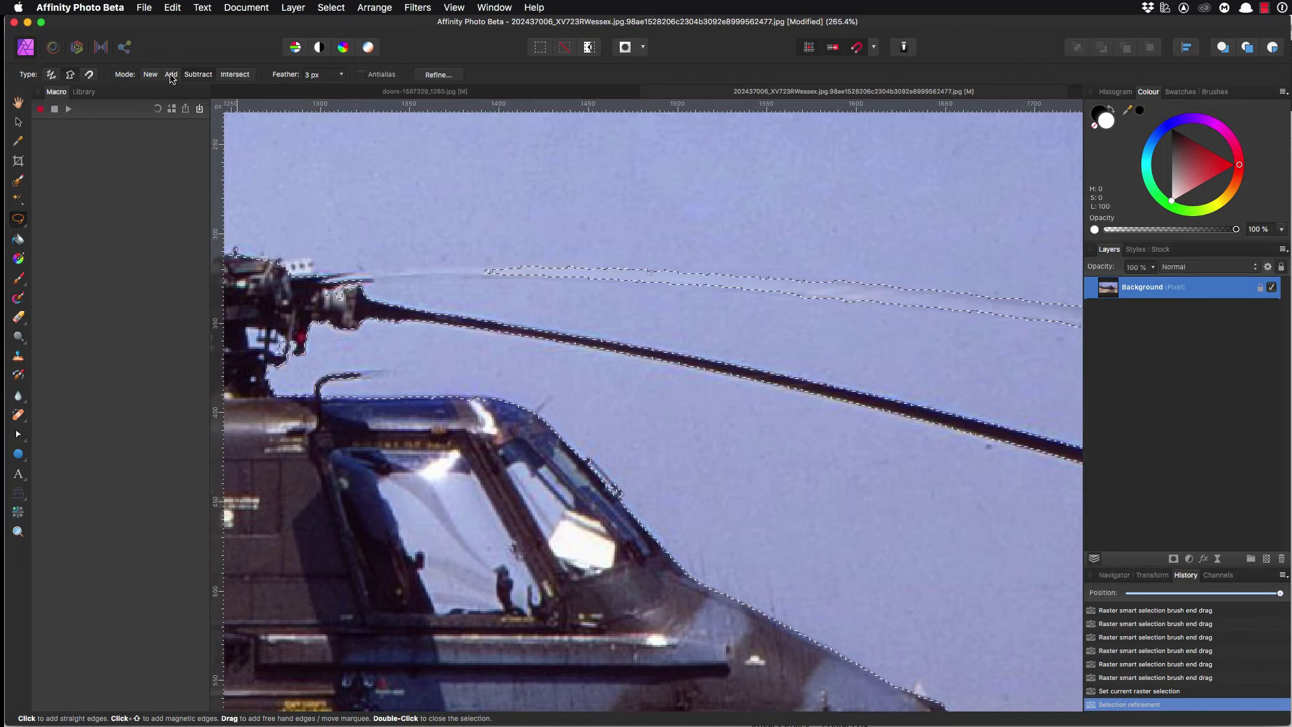
# Step: Outline the blurred blade's inner end beside the hub with the polygonal Freehand Selection at 3 px feather and subtract it from the selection
pyautogui.click(509, 270)
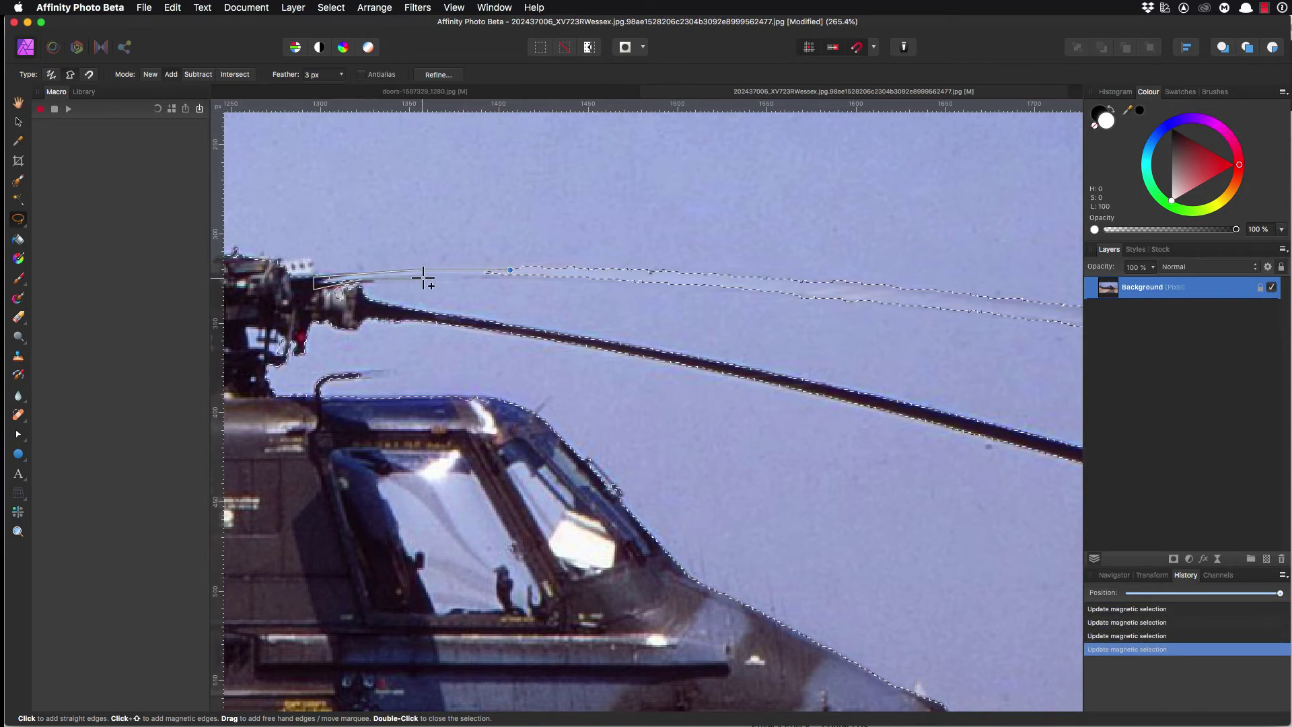
pyautogui.click(511, 270)
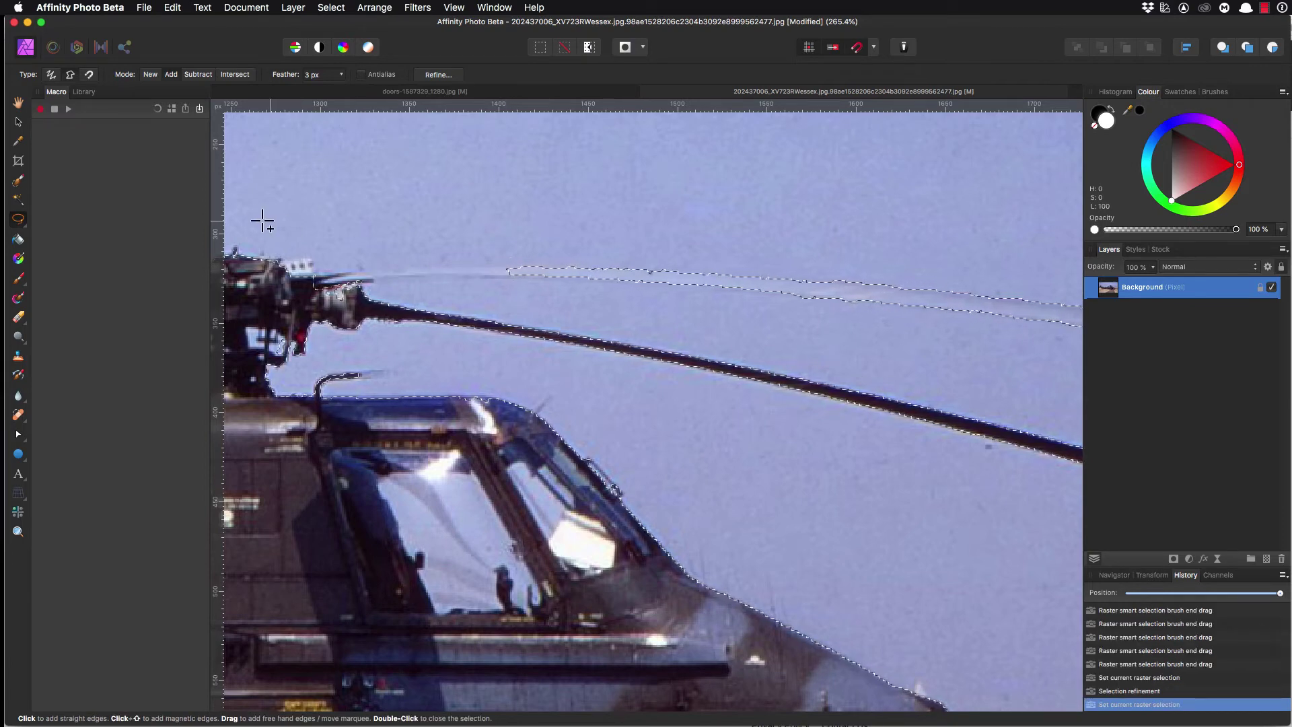
pyautogui.click(528, 267)
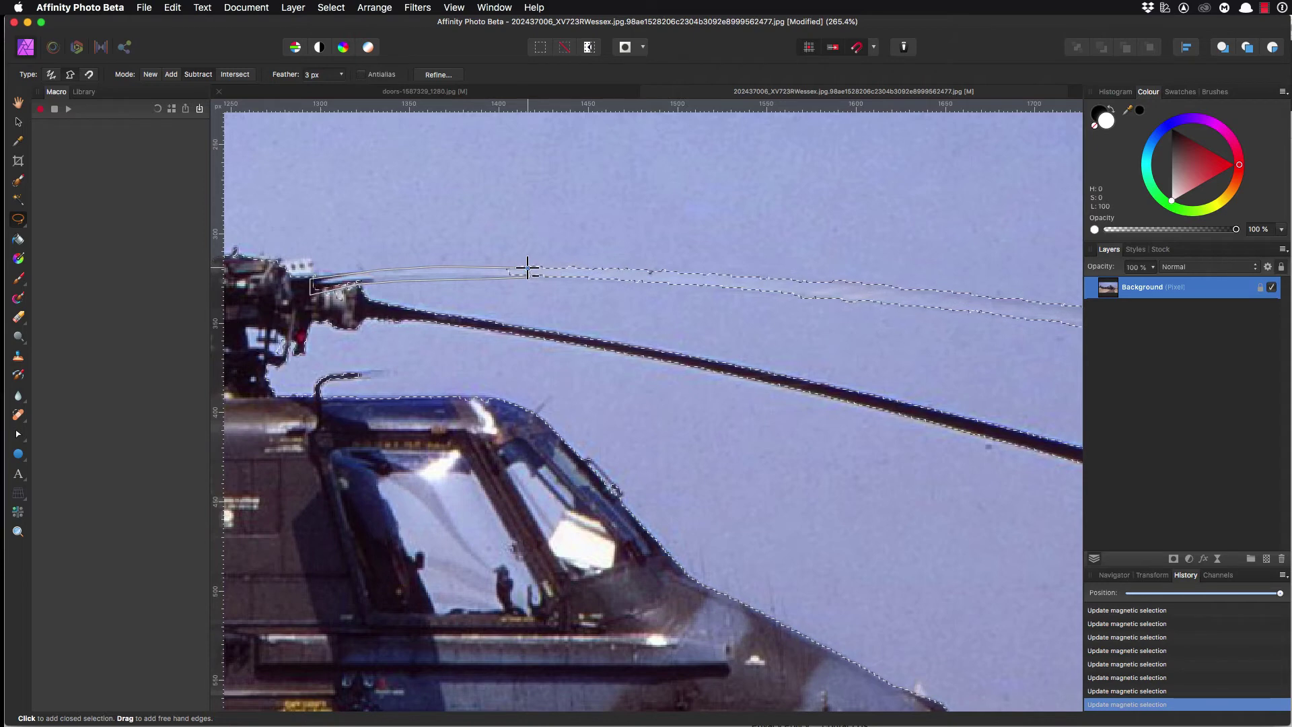
pyautogui.click(527, 269)
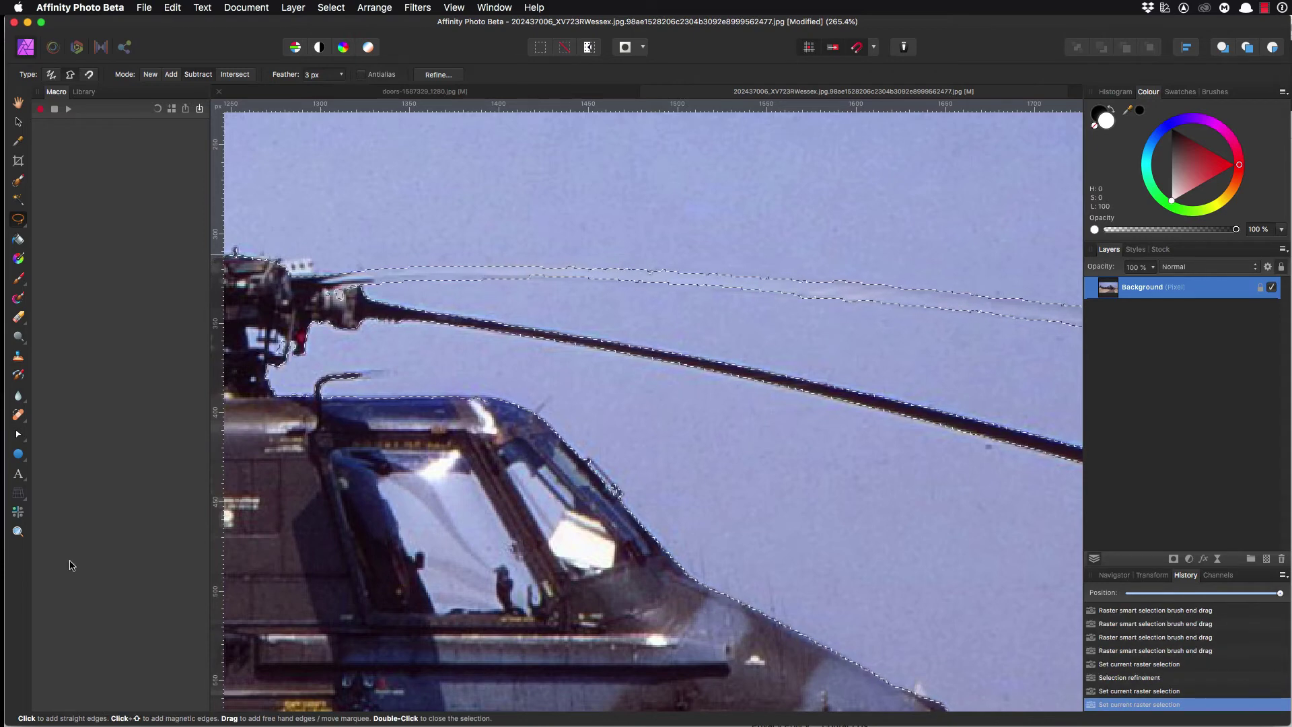
# Step: Add the small leftover sky gaps around the rotor mast, behind the blade root and between the linkages, using Flood Select at 8% tolerance
pyautogui.doubleClick(18, 532)
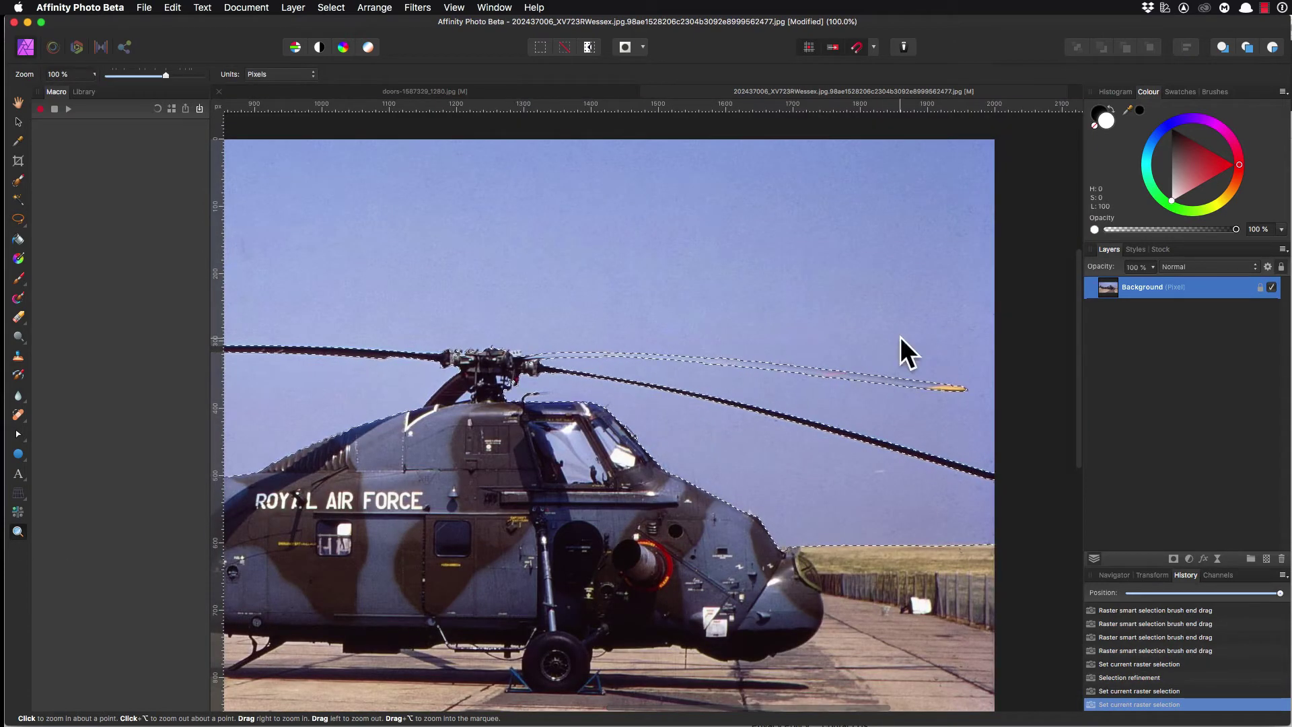
pyautogui.doubleClick(1114, 293)
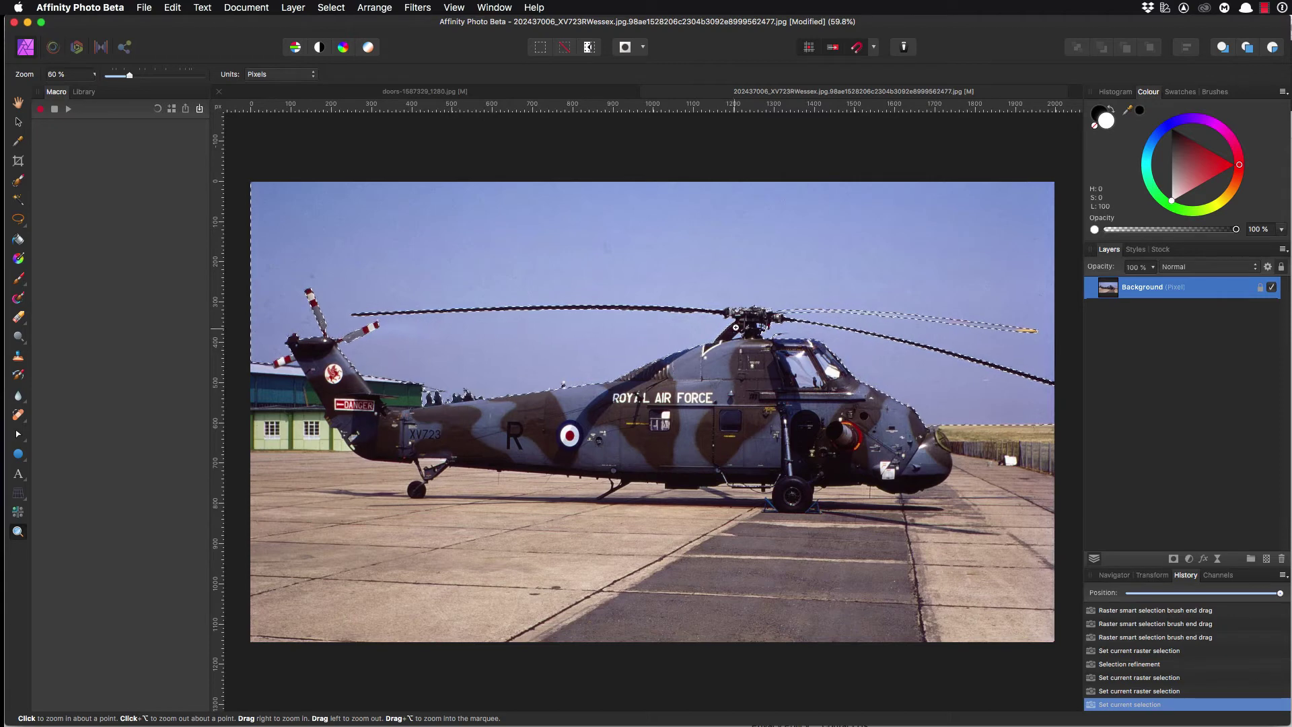
pyautogui.scroll(5, 743, 337)
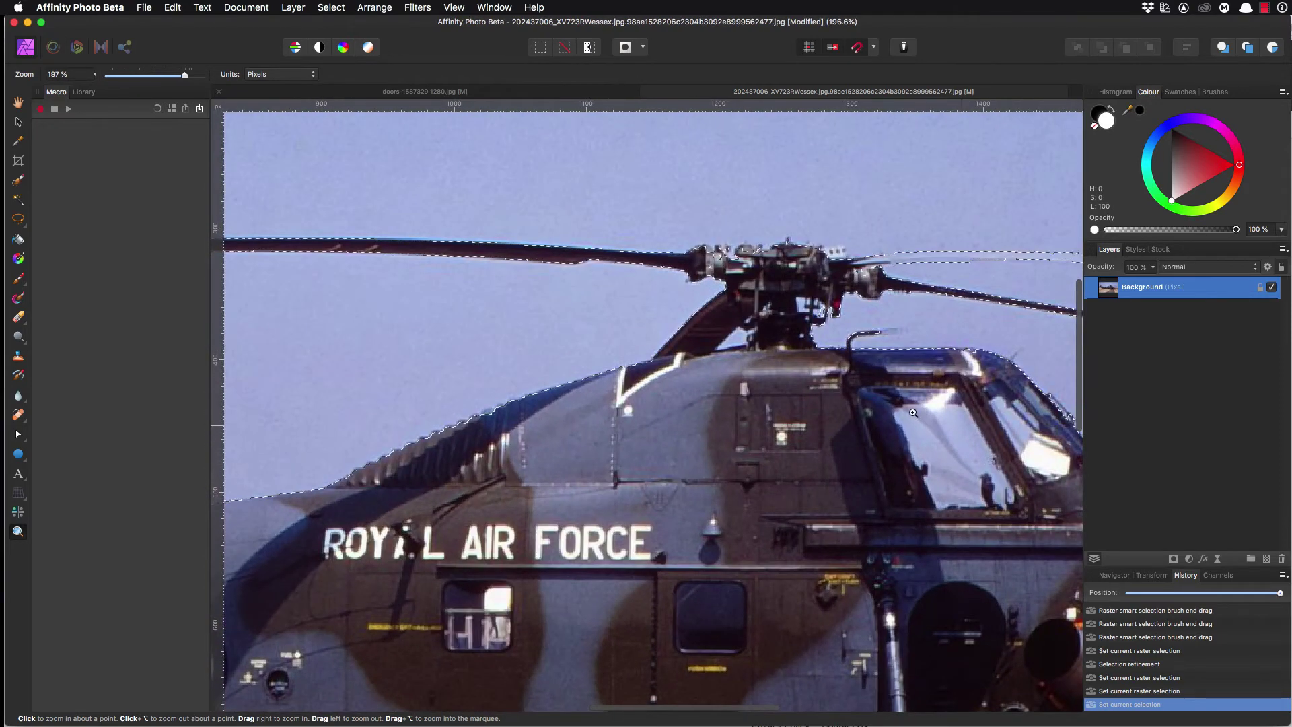
pyautogui.moveTo(745, 349); pyautogui.dragTo(883, 384)
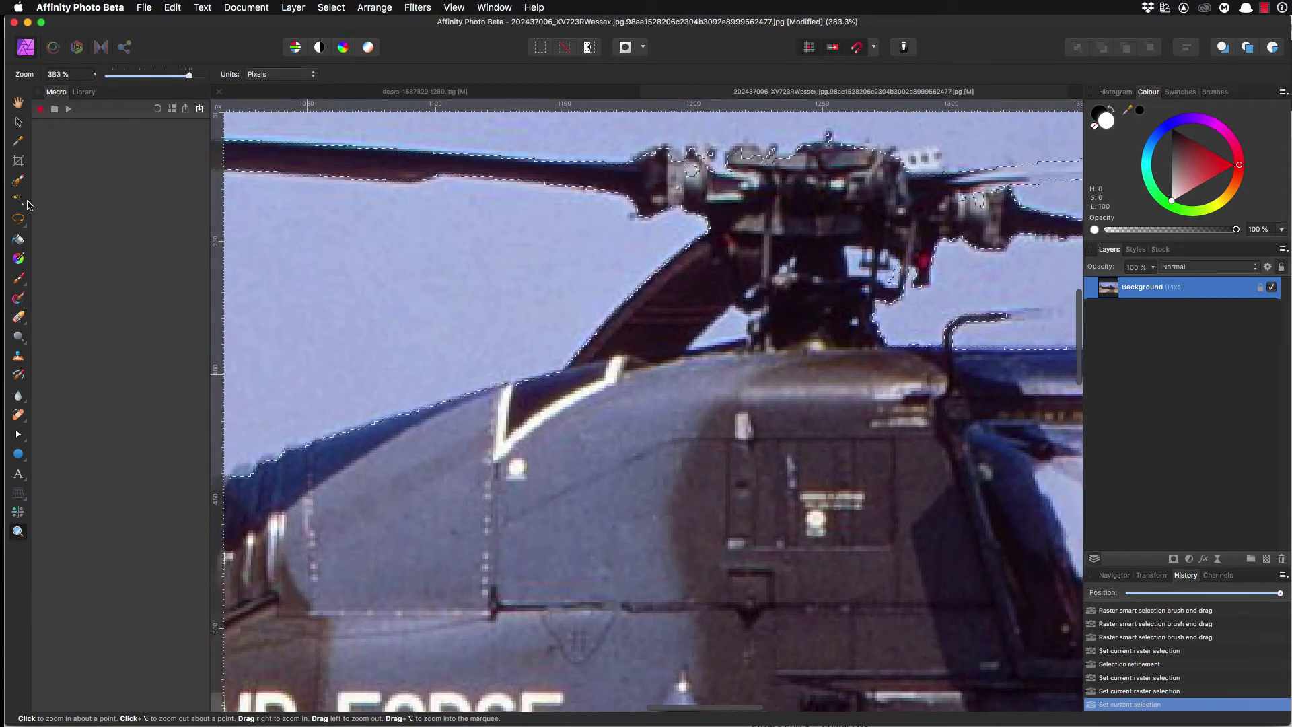
pyautogui.click(18, 199)
pyautogui.click(736, 314)
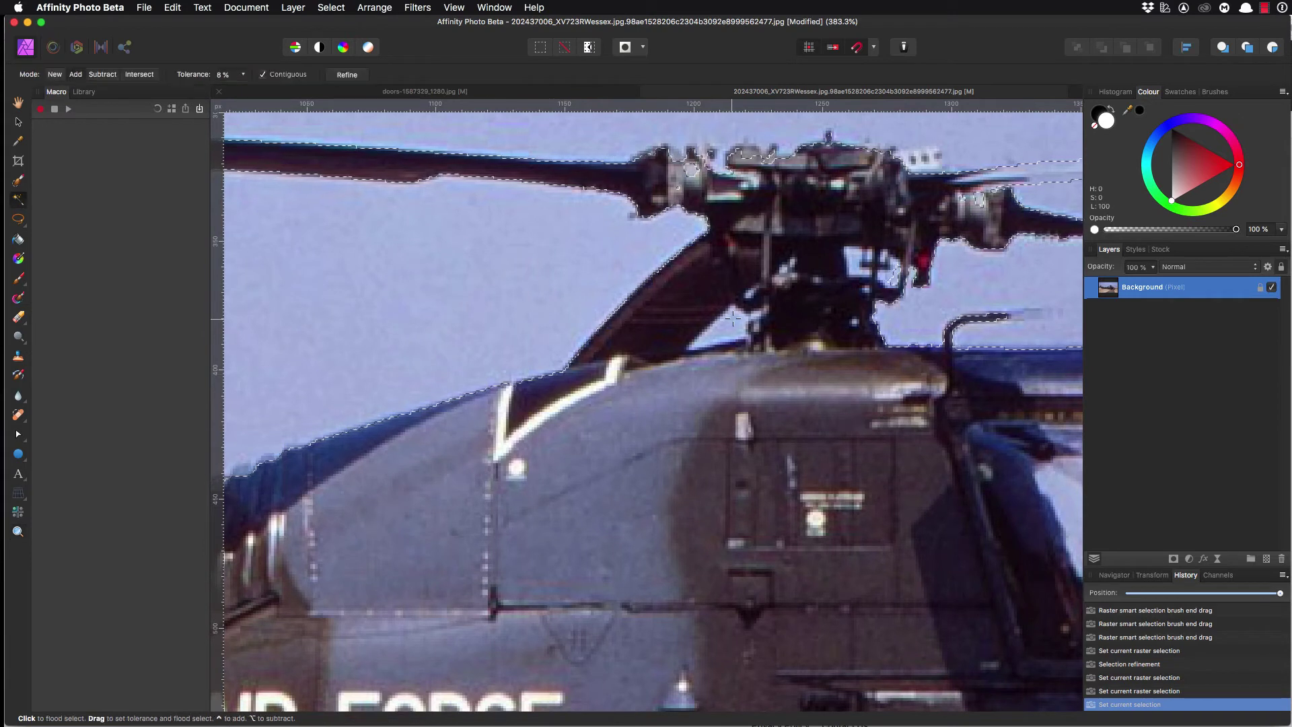
pyautogui.click(902, 289)
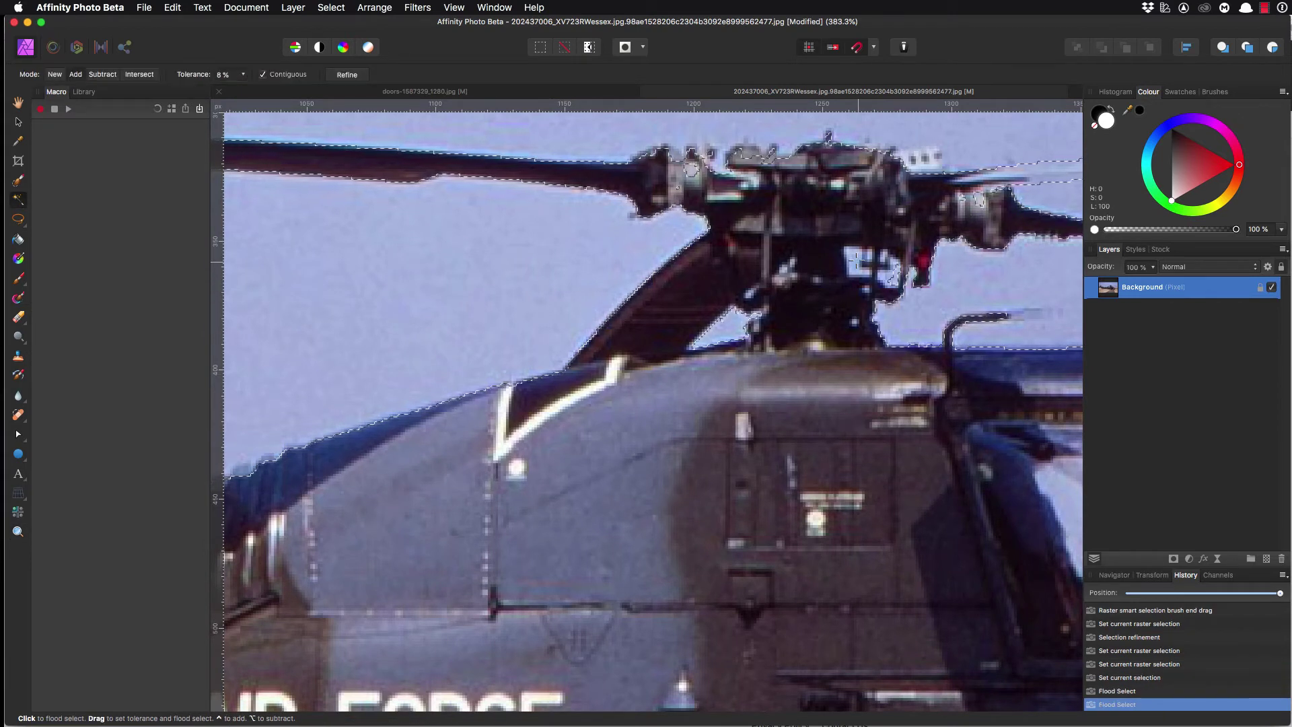
pyautogui.moveTo(901, 289); pyautogui.dragTo(806, 330)
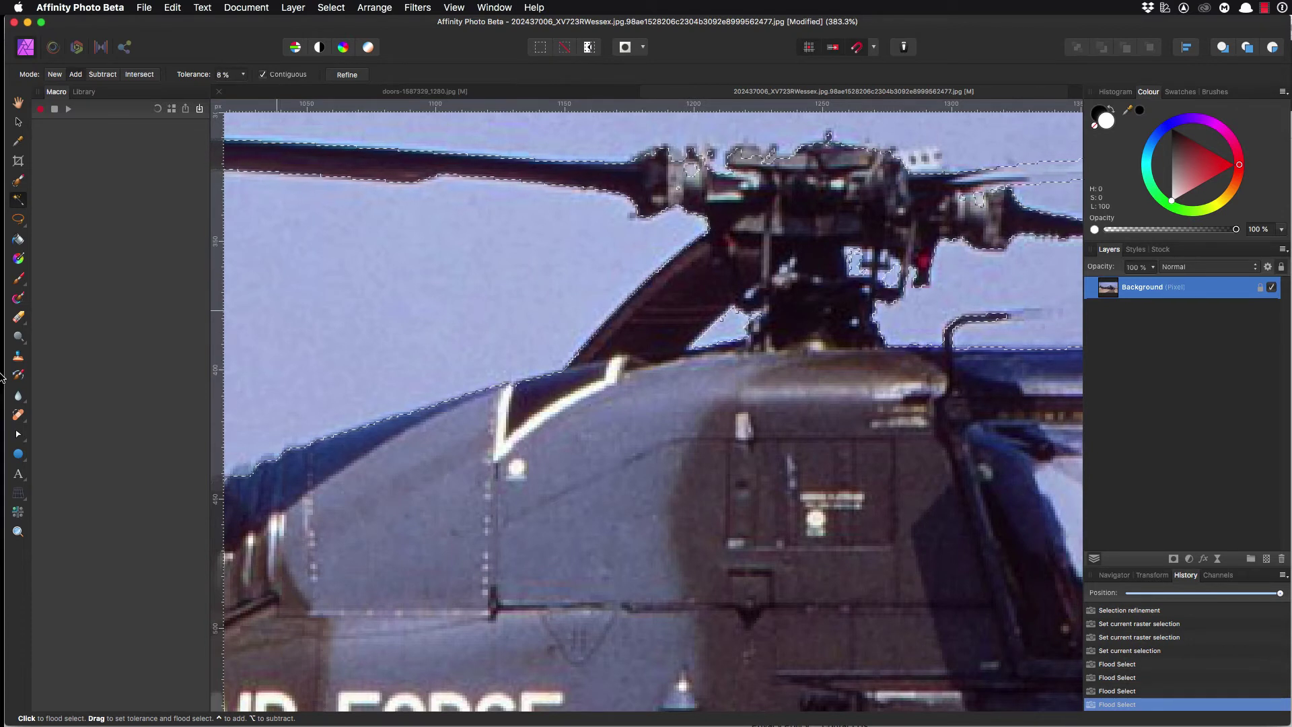
# Step: Test the selection by deleting the sky across the whole photo and undoing the deletion
pyautogui.press('super+0')
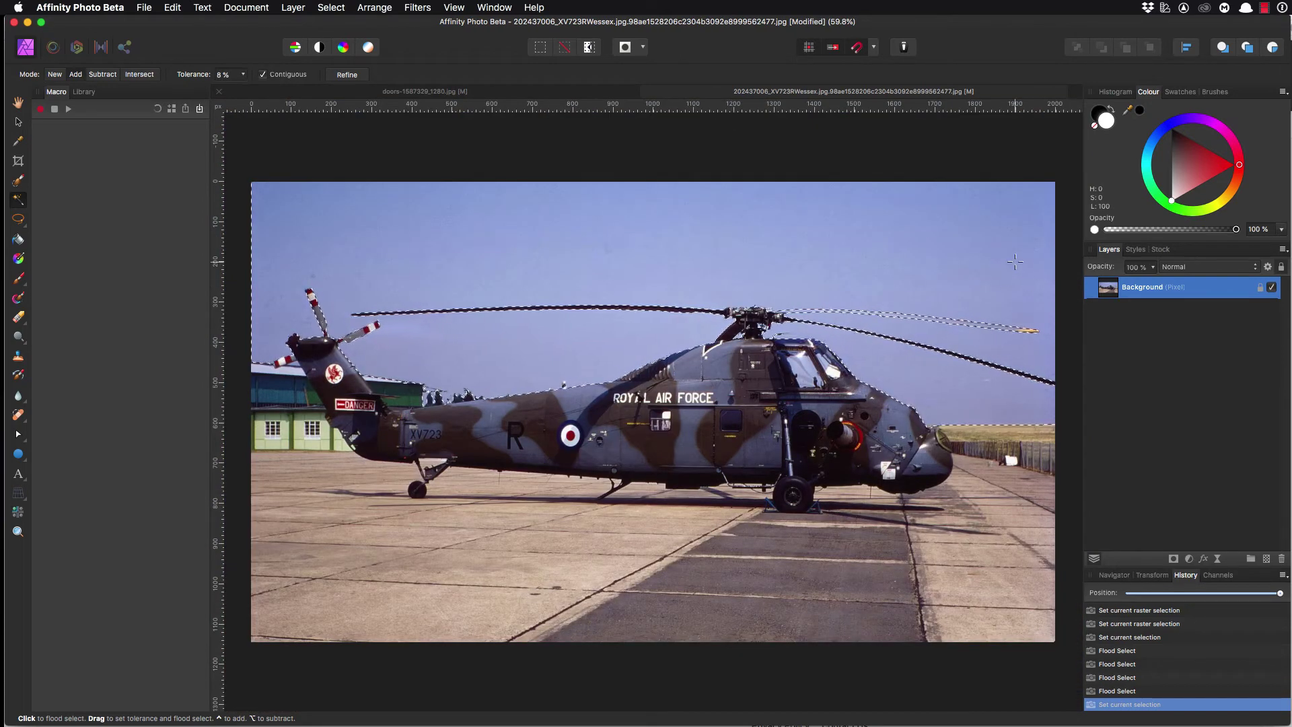
pyautogui.press('Delete')
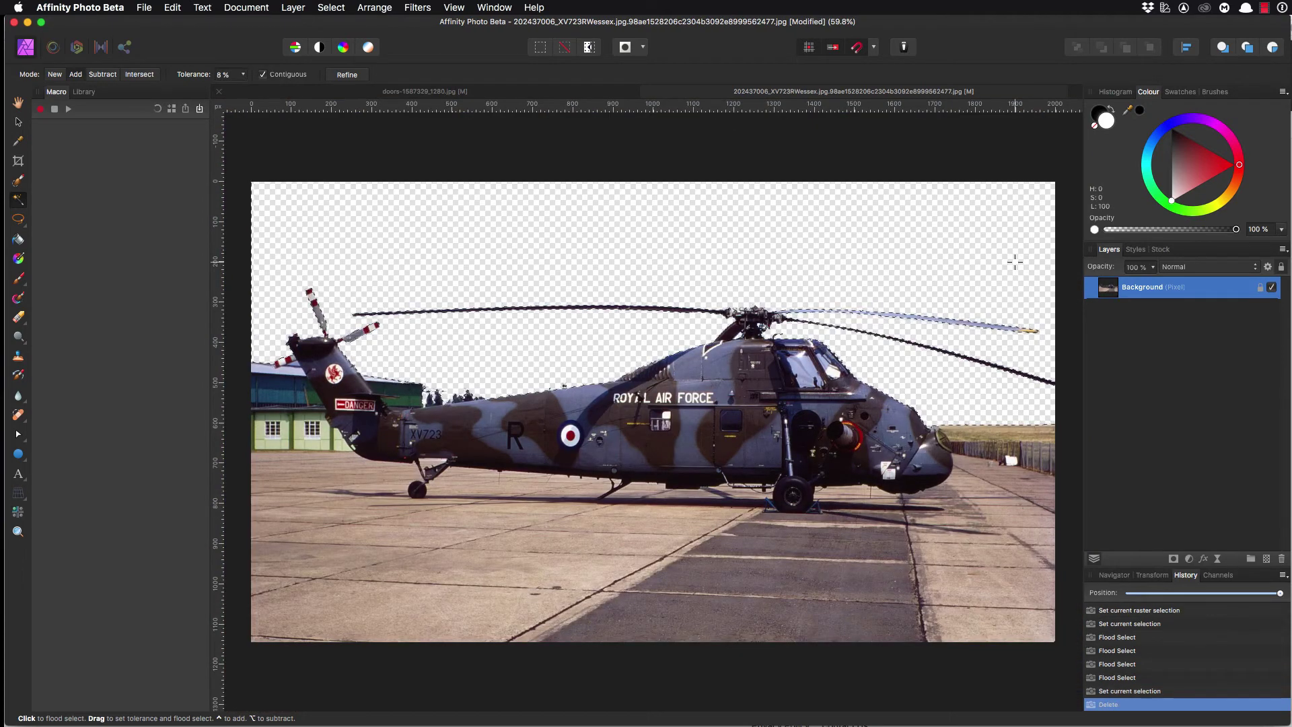
pyautogui.press('super+z')
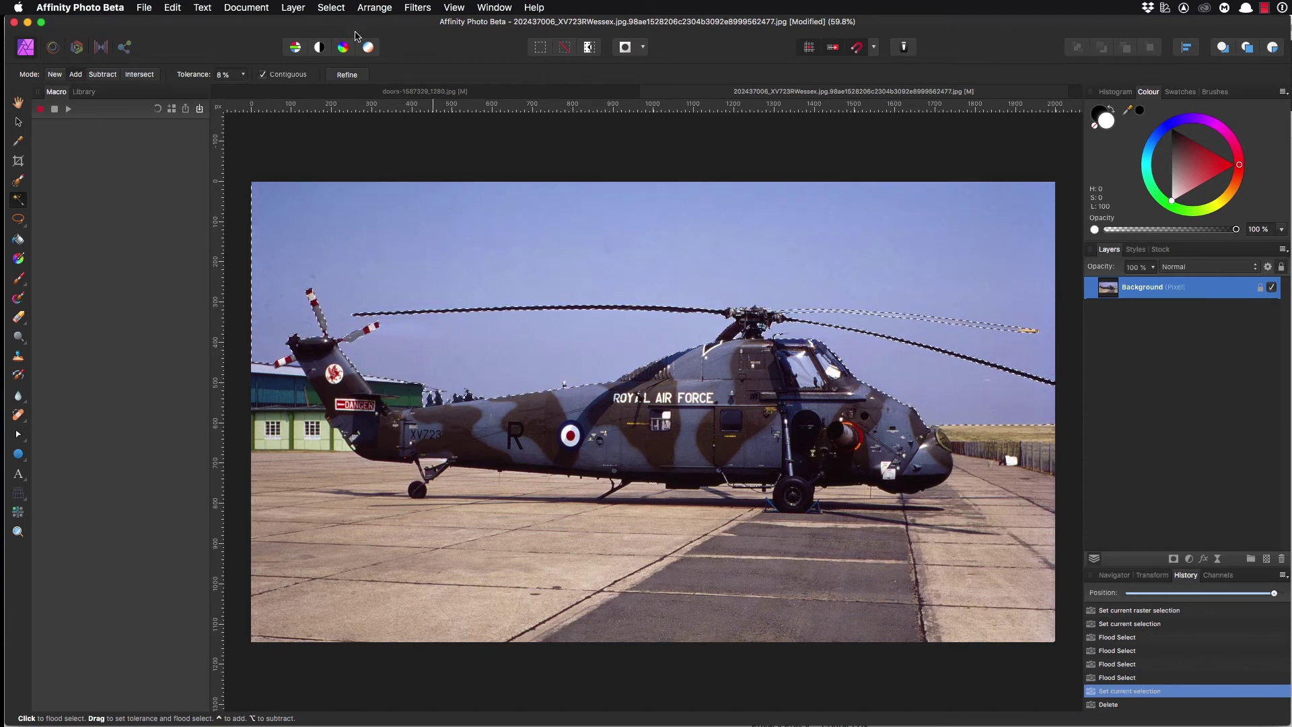
# Step: Save the sky selection as a spare channel and delete the selected sky from the Background layer
pyautogui.click(336, 8)
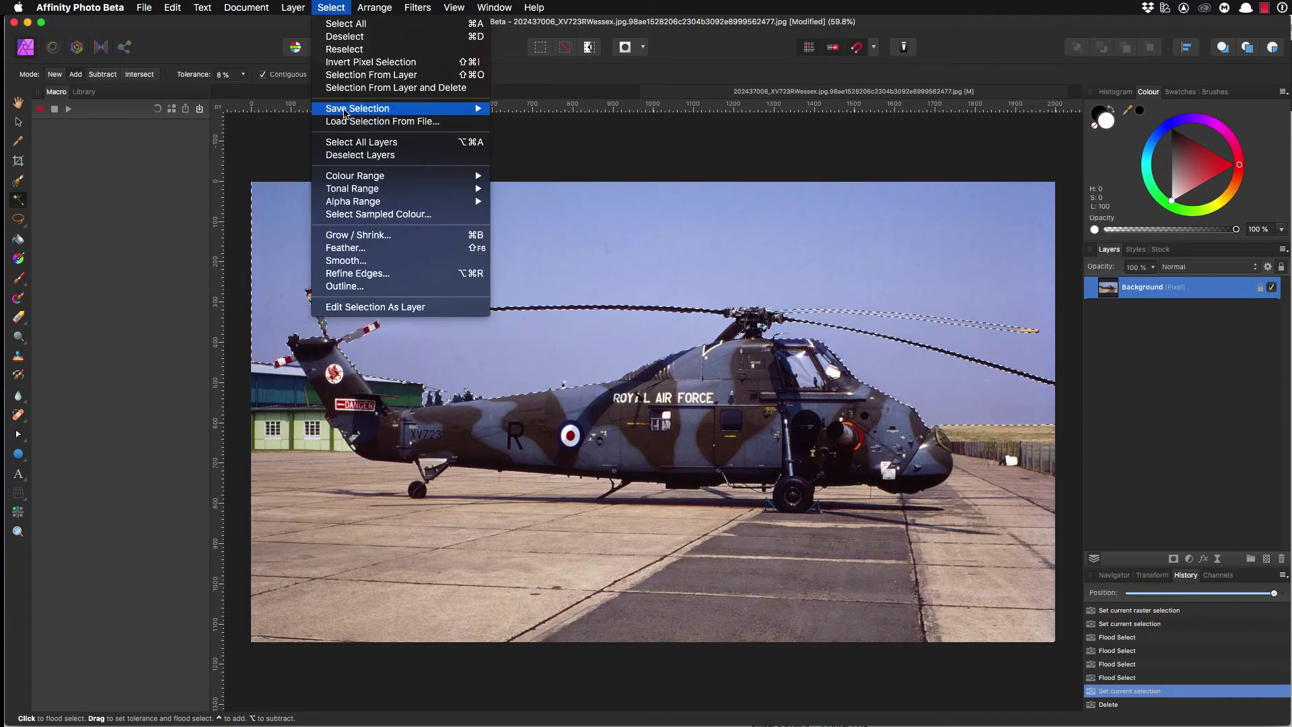
pyautogui.moveTo(476, 112)
pyautogui.click(538, 109)
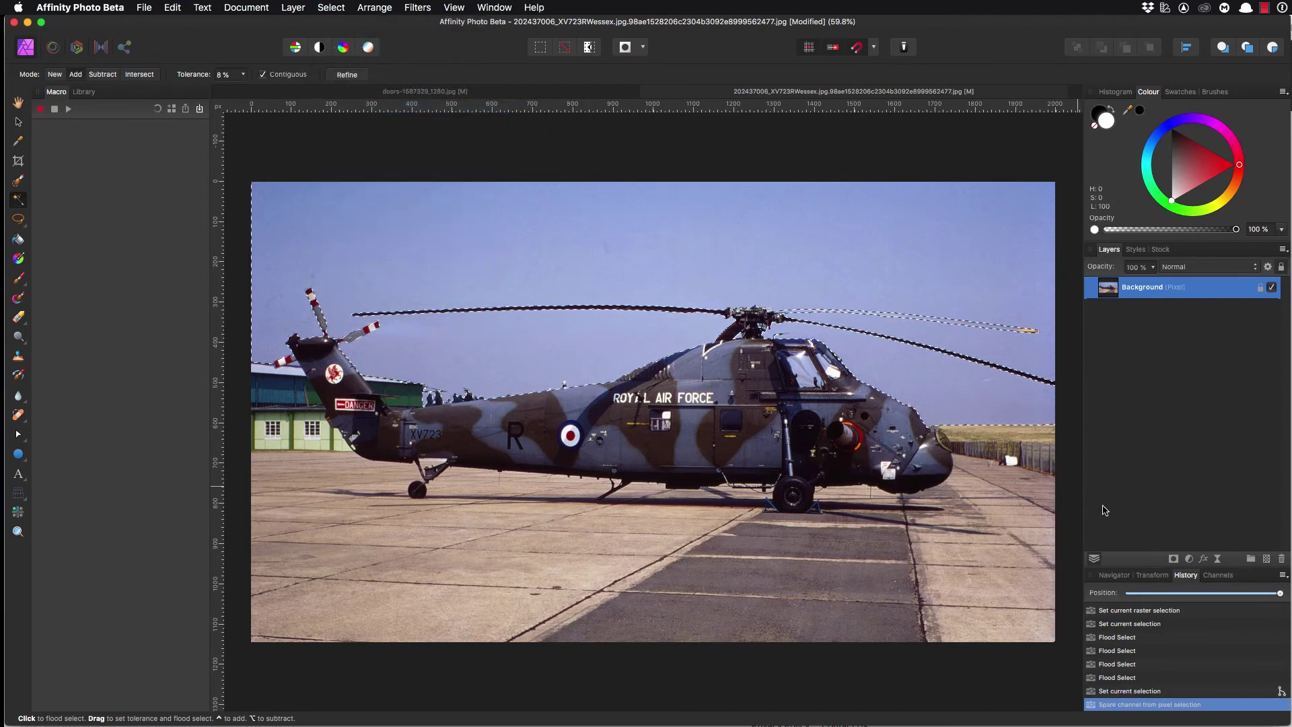
pyautogui.click(1206, 577)
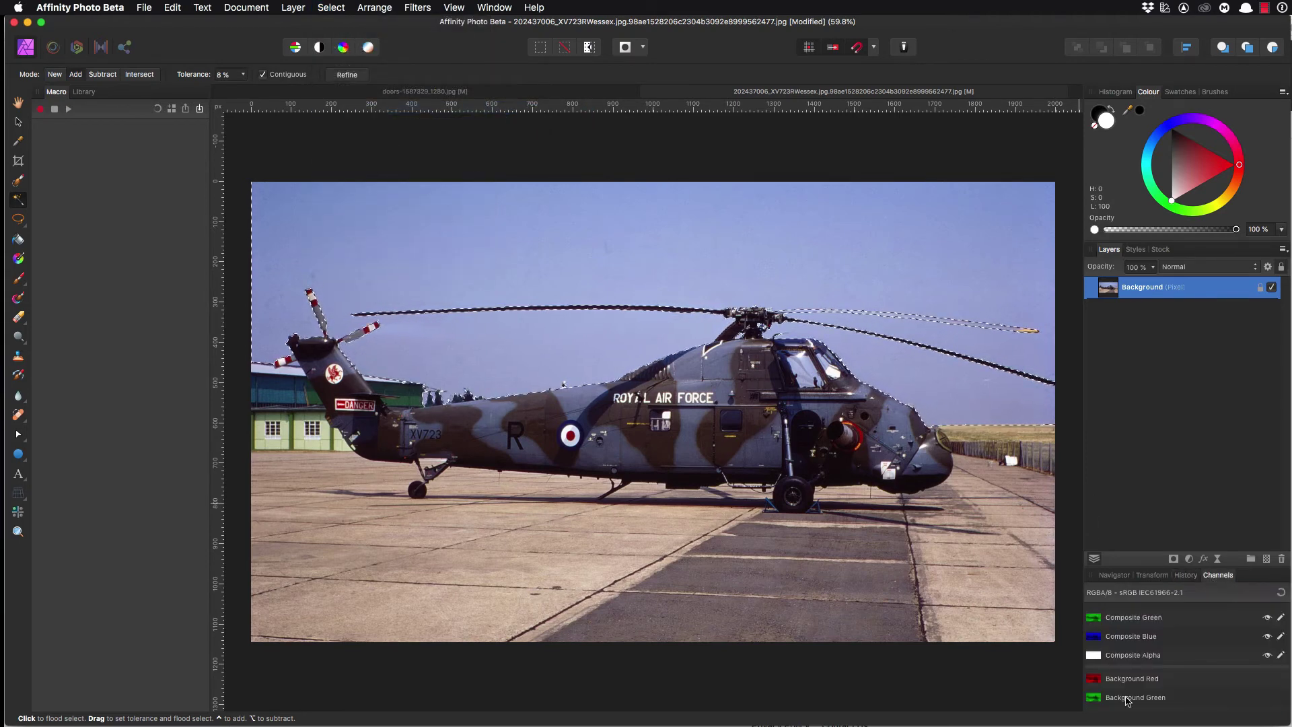
pyautogui.scroll(-3, 1127, 701)
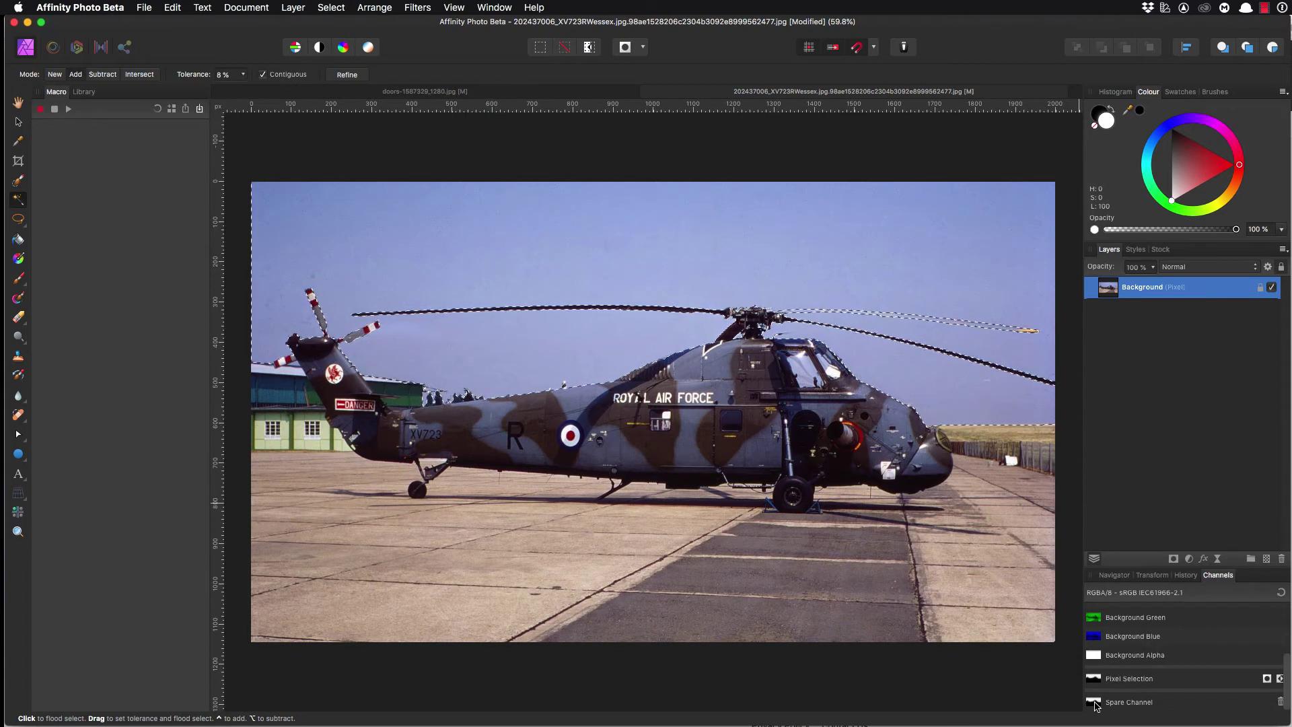
pyautogui.rightClick(1095, 704)
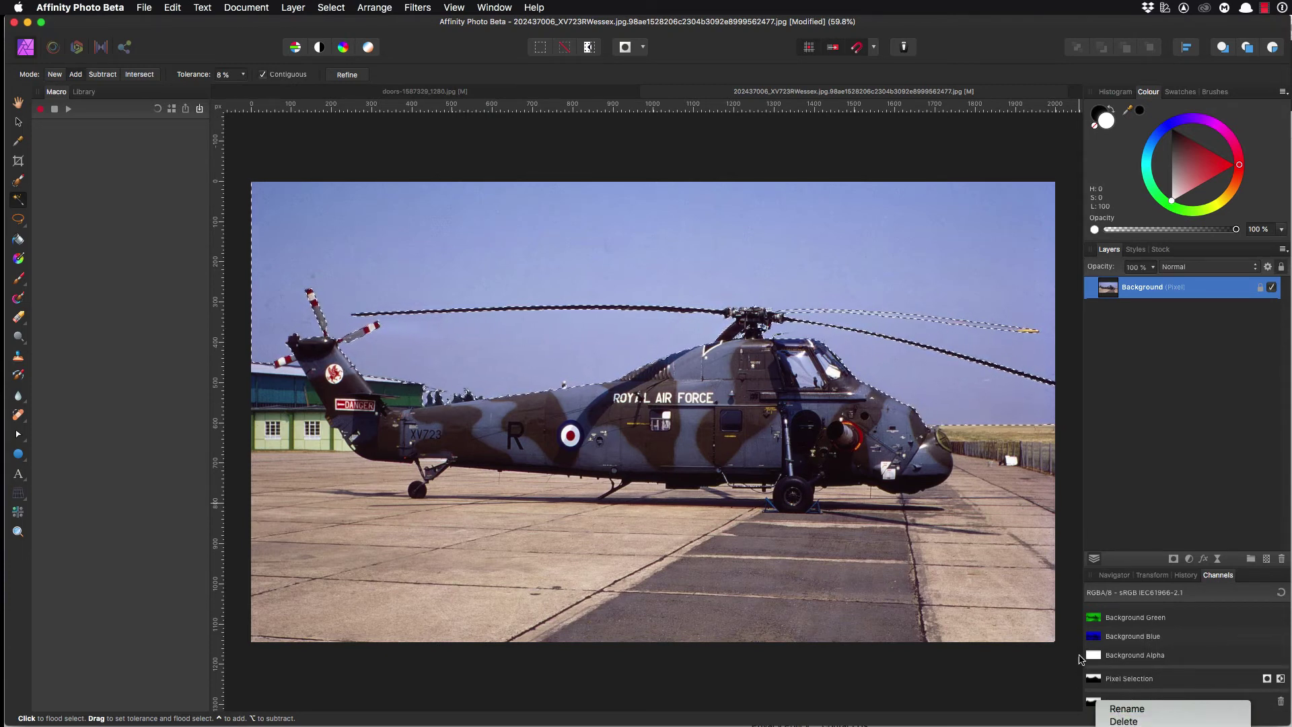
pyautogui.click(1089, 701)
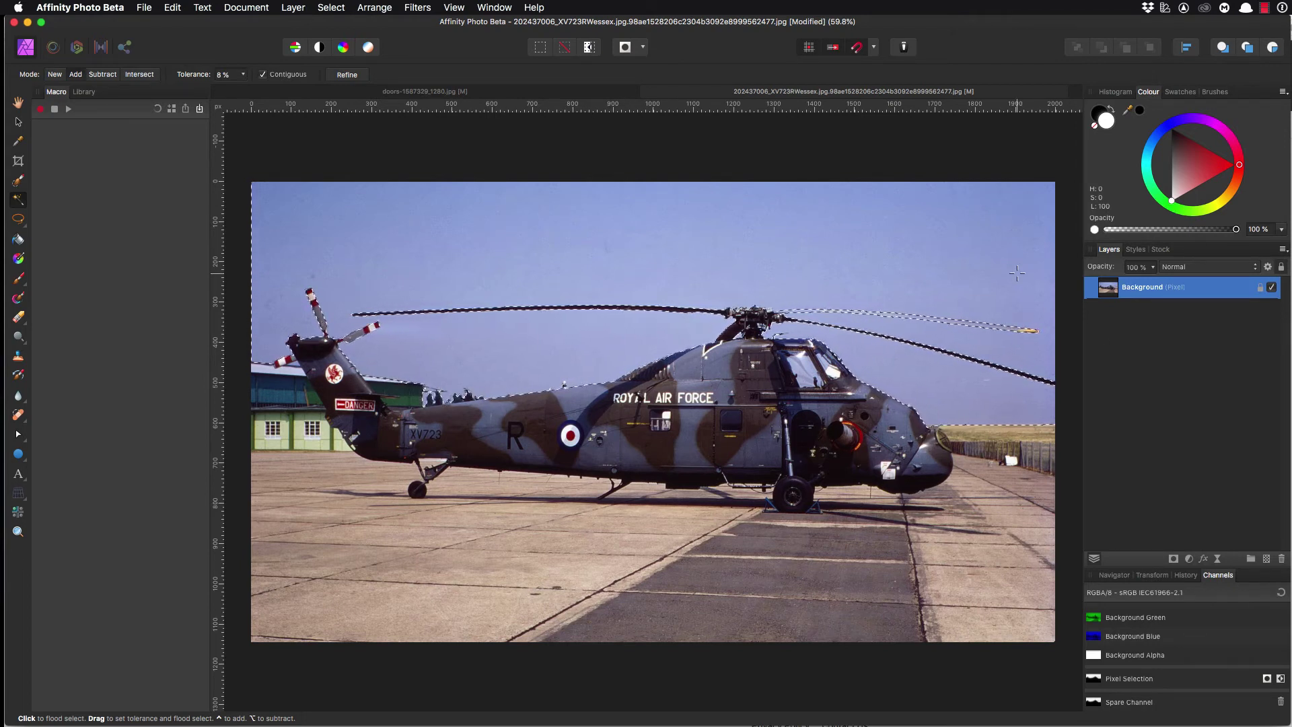
pyautogui.press('Delete')
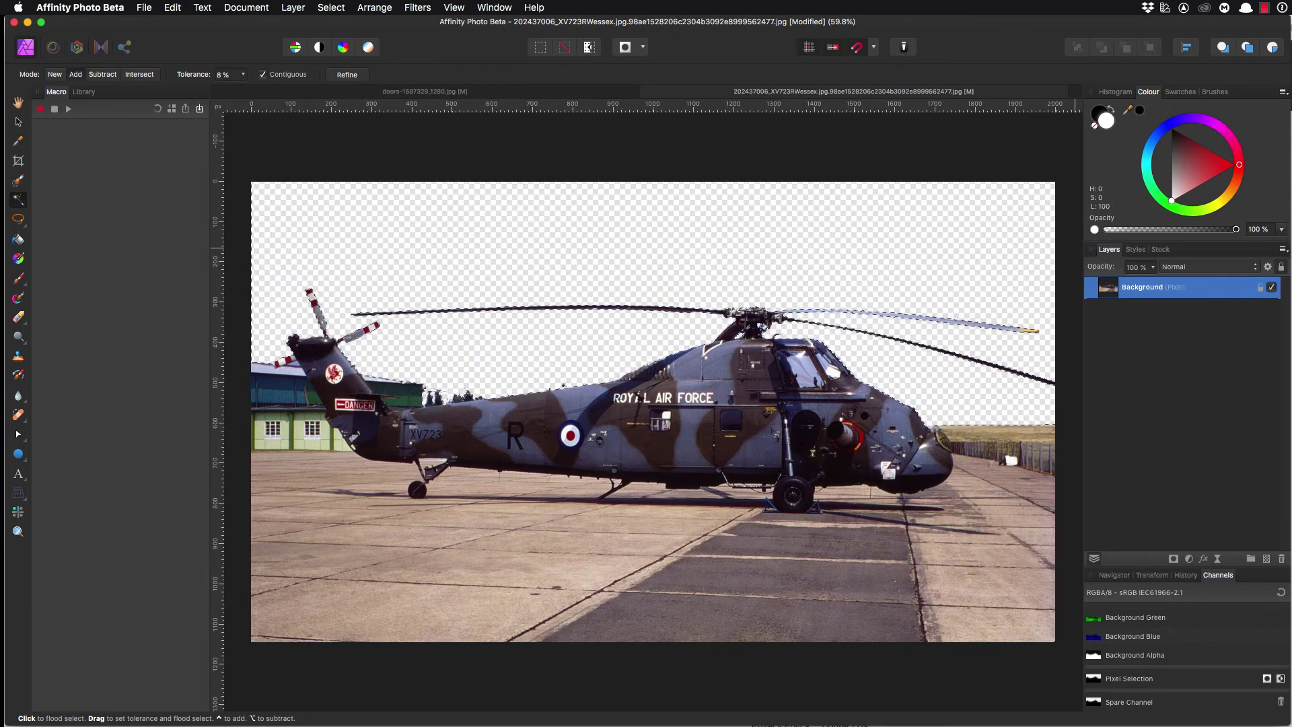
# Step: Switch to Finder and preview sky-49520_640.jpg in the Skies - Clouds folder as a replacement sky
pyautogui.press('super+Tab')
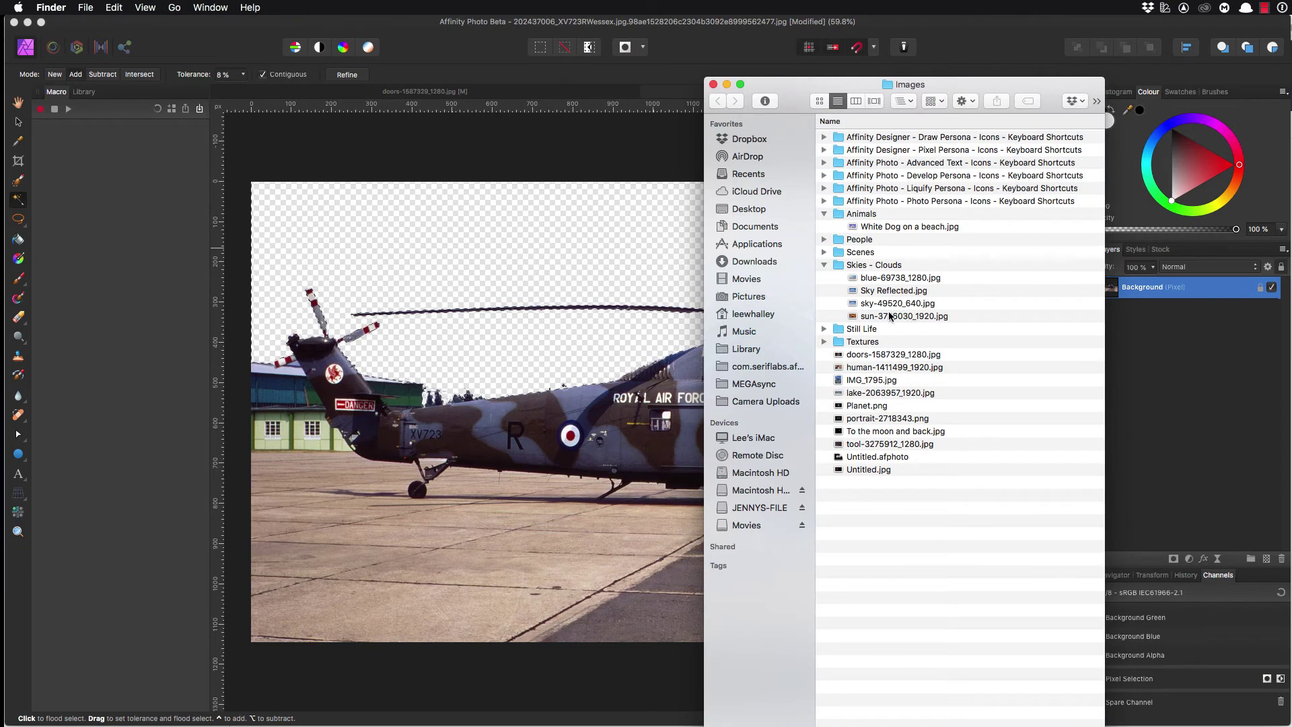
pyautogui.click(882, 304)
pyautogui.press('space')
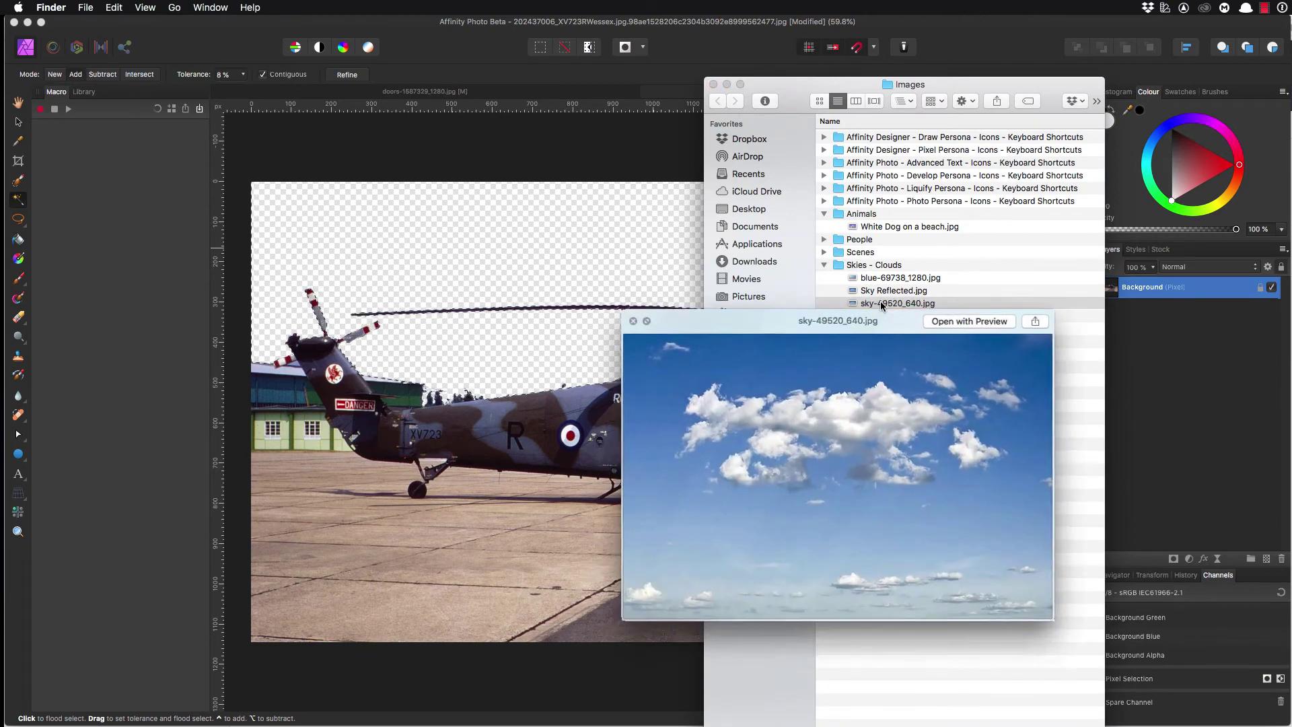
pyautogui.press('space')
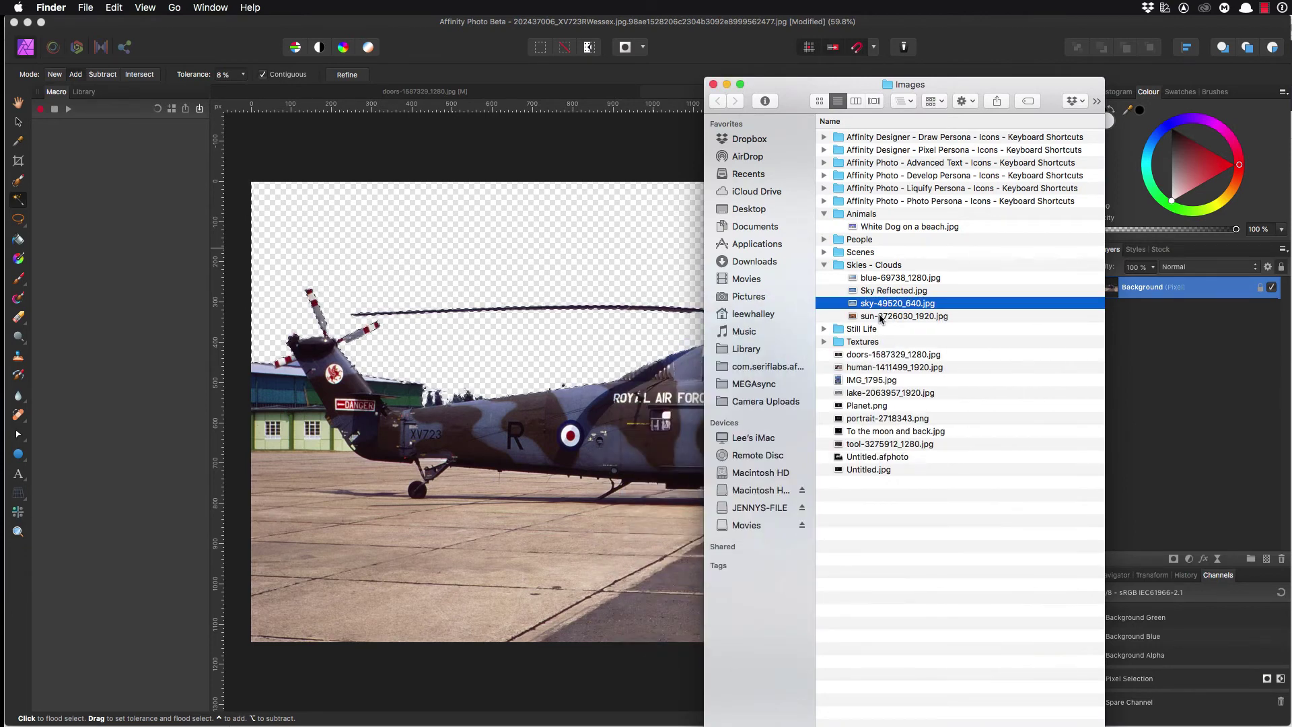
# Step: Preview blue-69738_1280.jpg in the Skies - Clouds folder and place it in the helicopter photo as a new image layer
pyautogui.click(878, 278)
pyautogui.press('space')
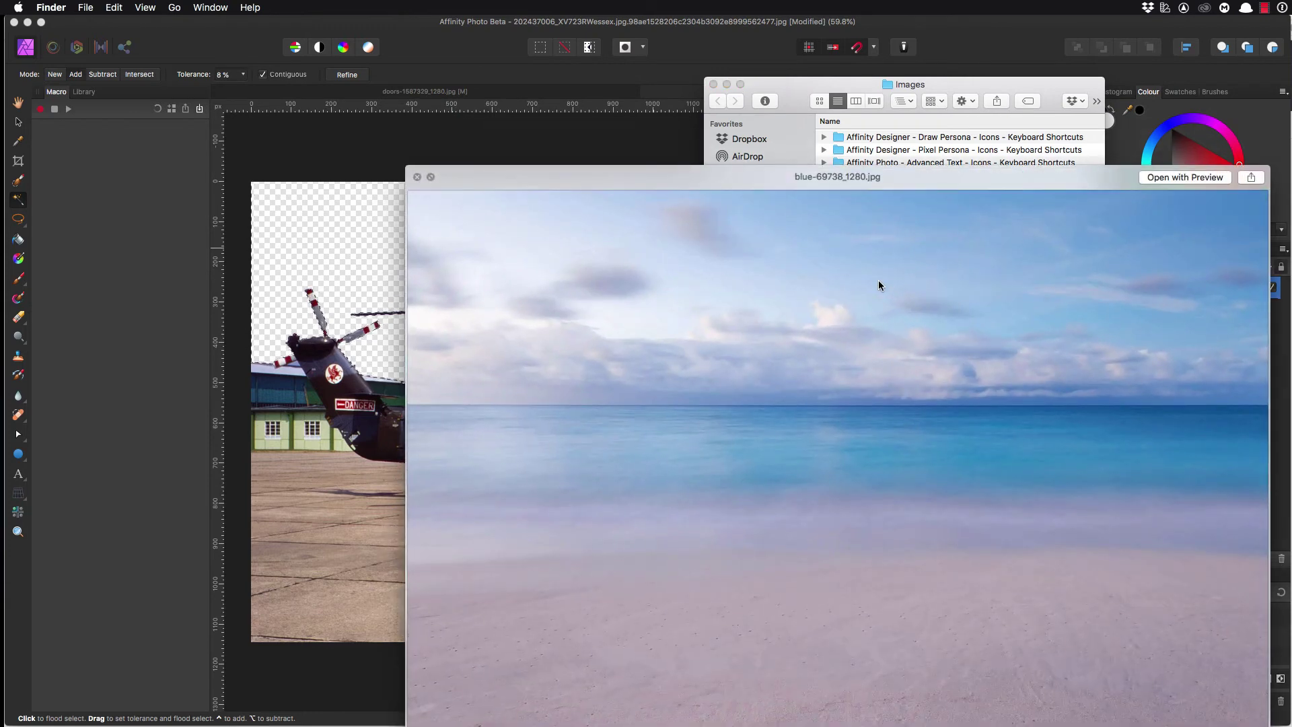
pyautogui.press('space')
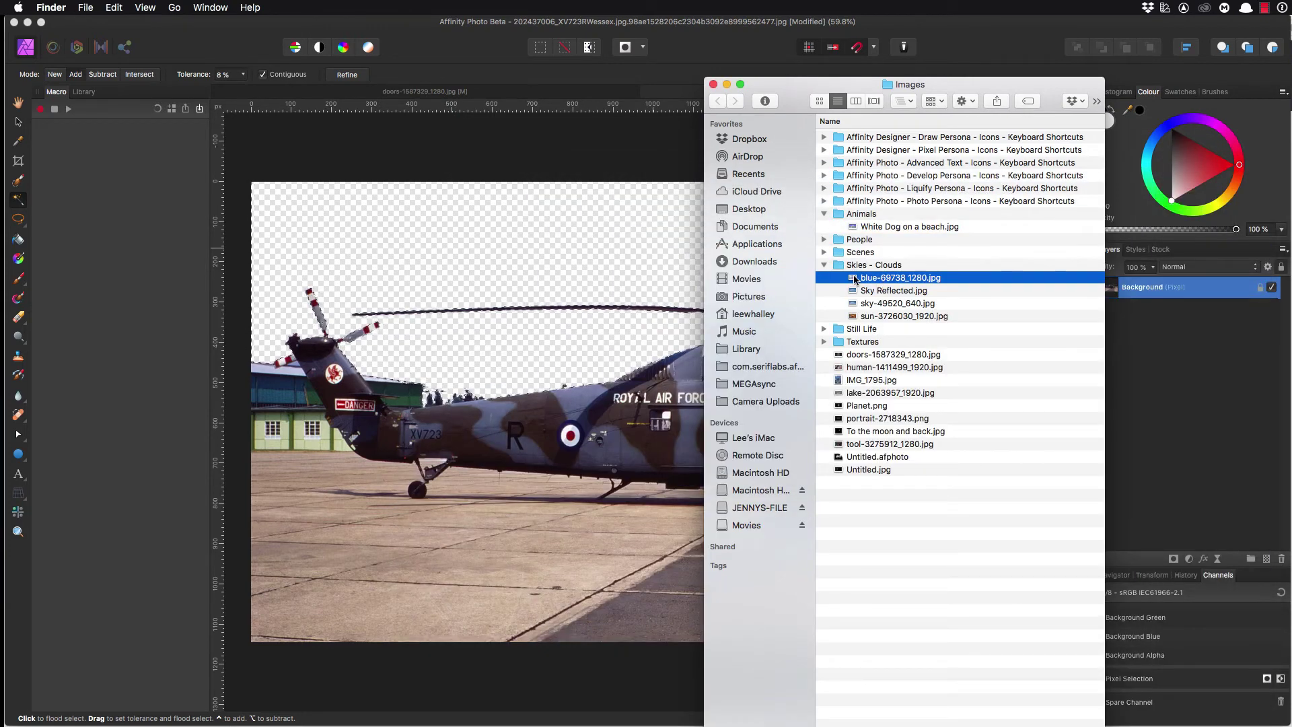
pyautogui.click(713, 85)
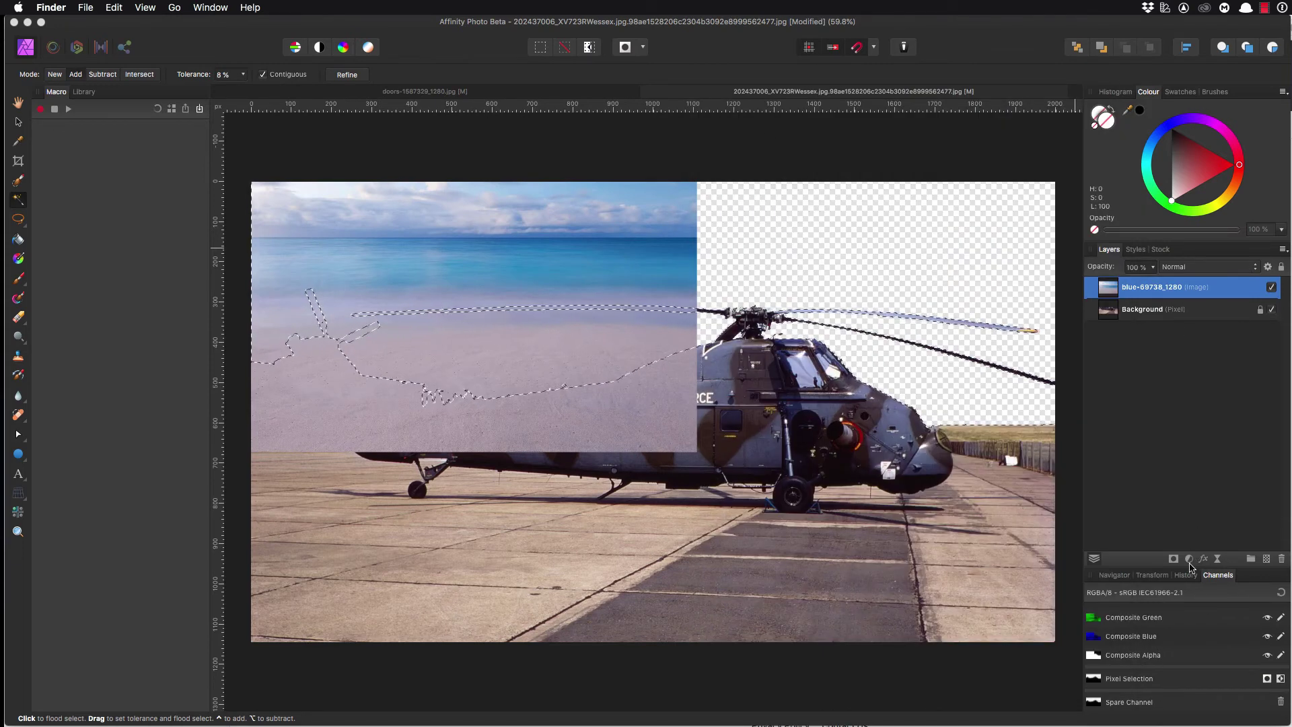
# Step: Reposition and enlarge the blue-69738_1280 image to about 30 dpi so its sky covers the whole selected sky area
pyautogui.click(1115, 575)
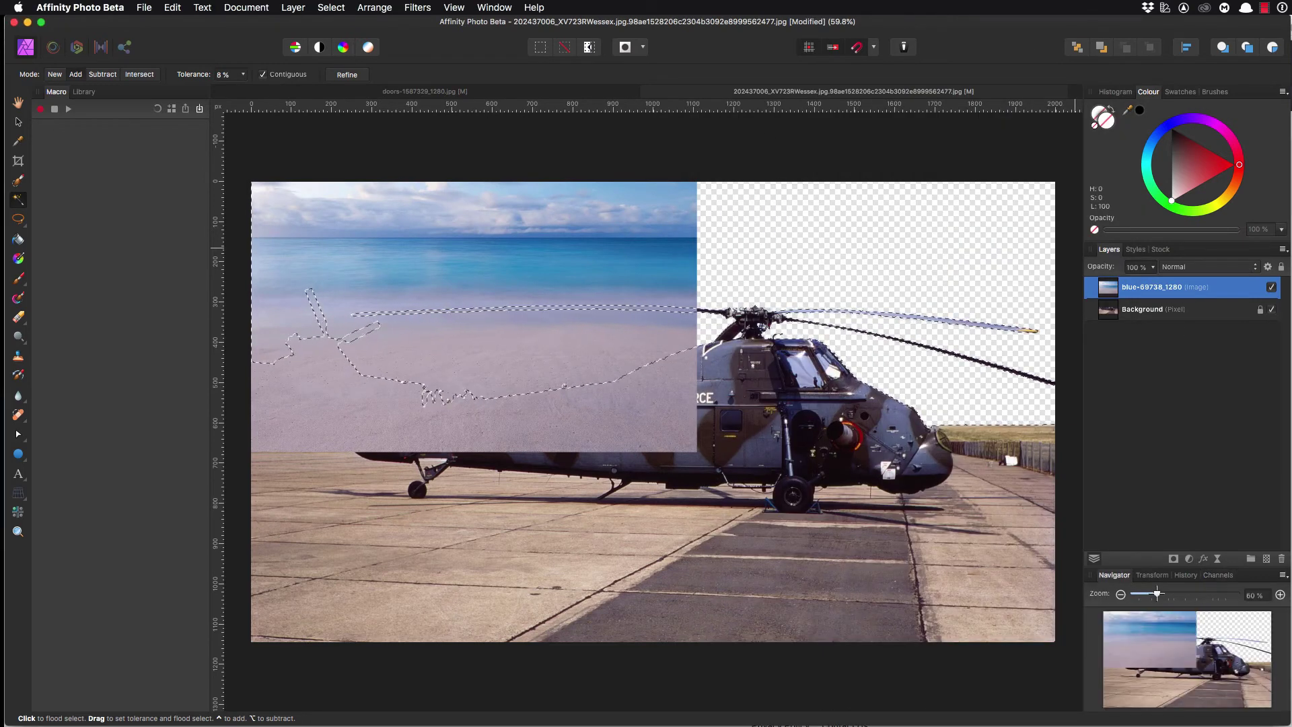
pyautogui.moveTo(1157, 593); pyautogui.dragTo(1142, 594)
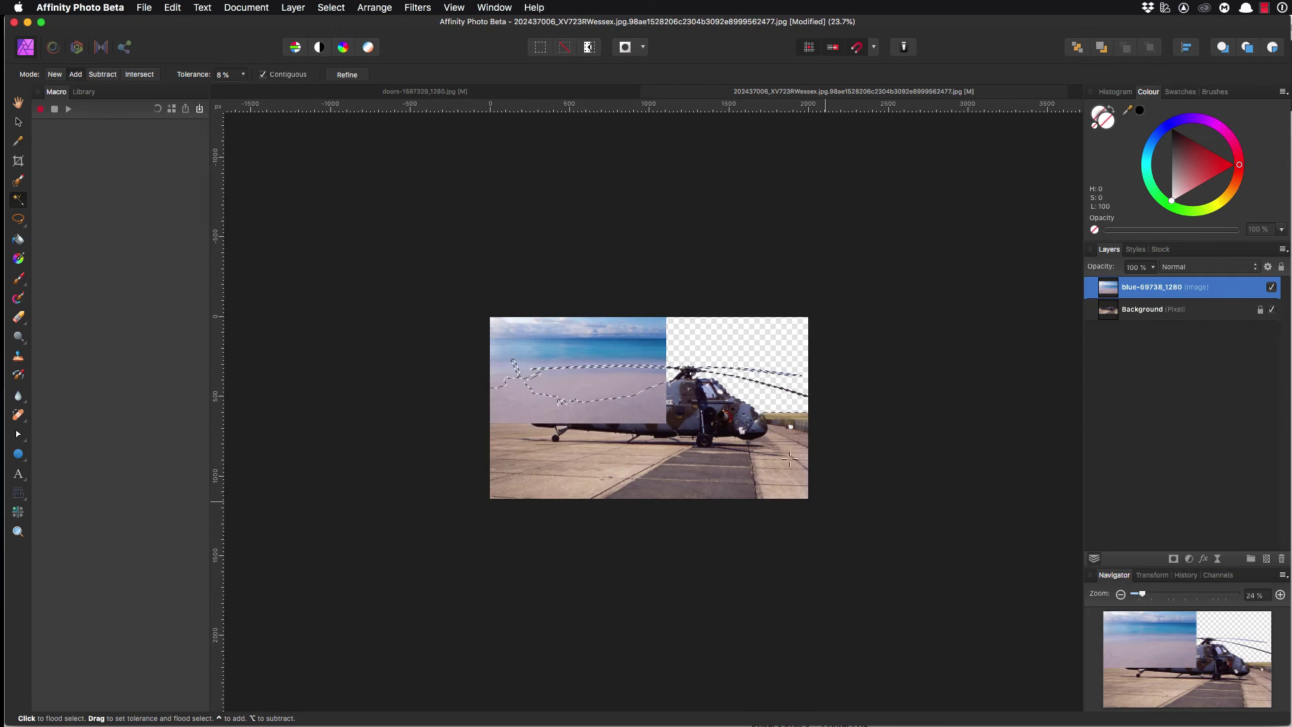
pyautogui.click(18, 121)
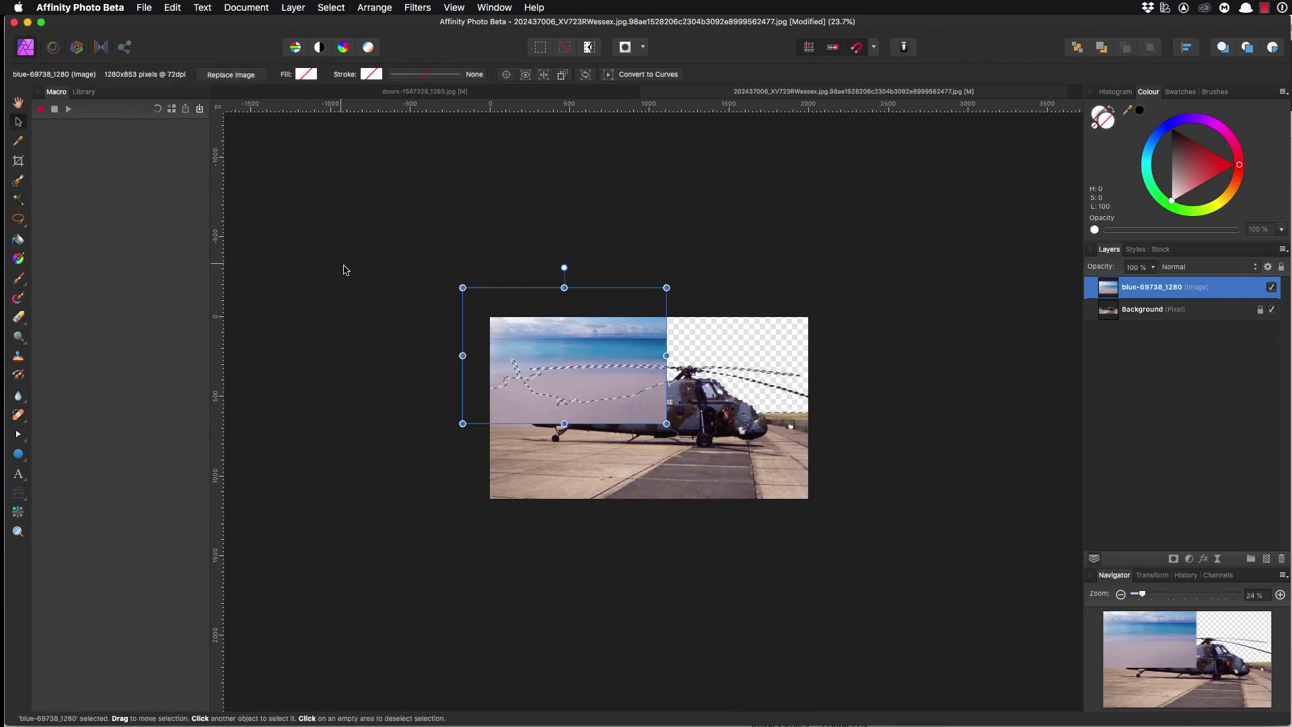
pyautogui.moveTo(534, 332); pyautogui.dragTo(516, 339)
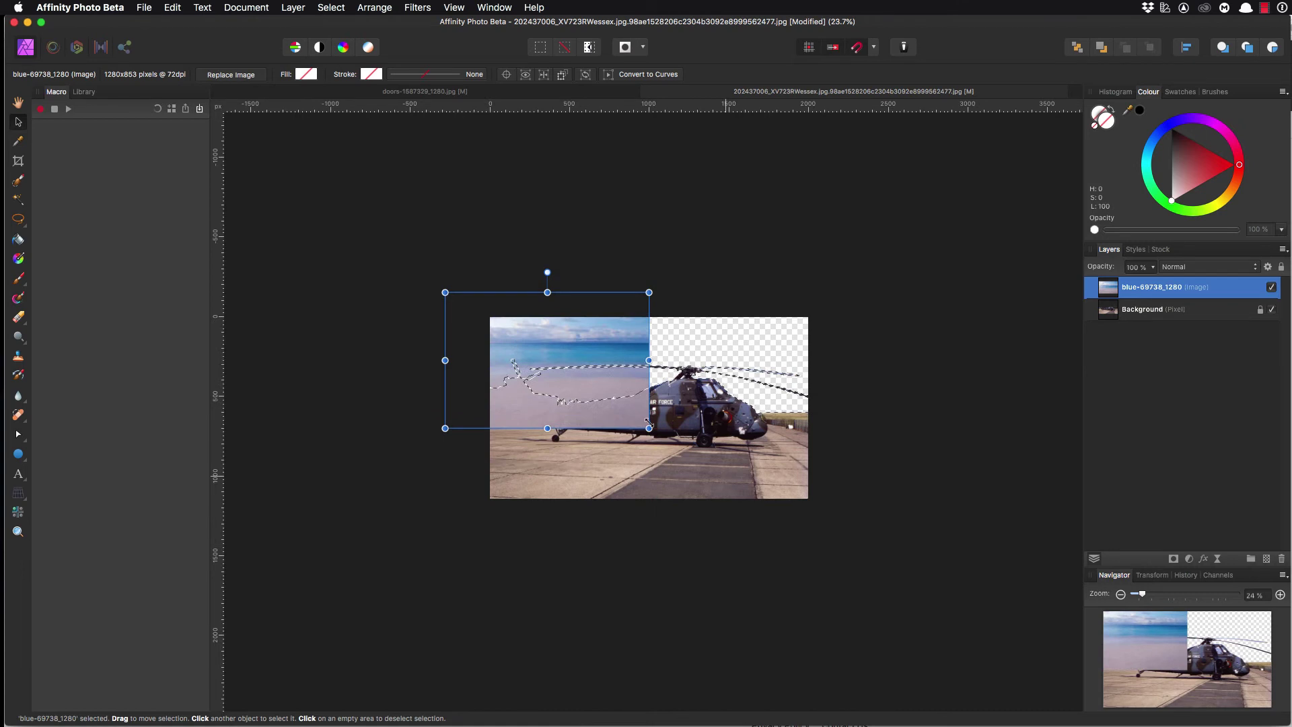
pyautogui.moveTo(649, 428); pyautogui.dragTo(874, 578)
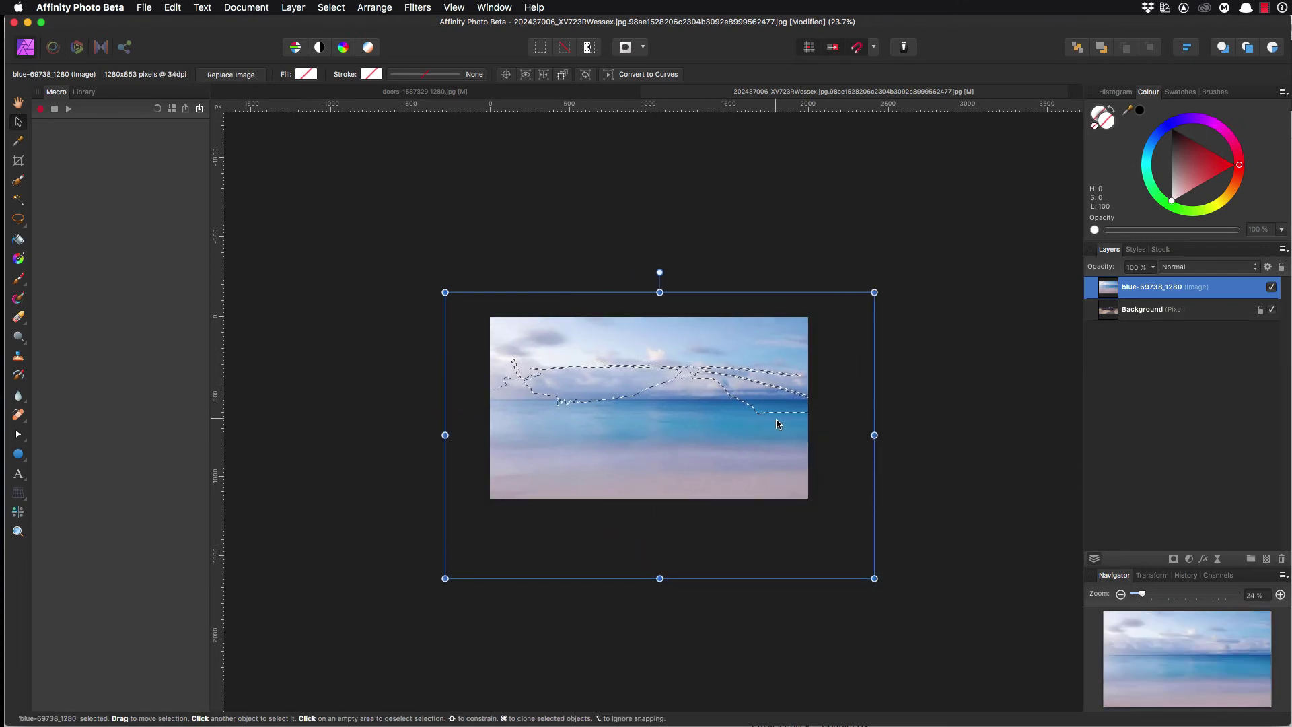
pyautogui.moveTo(875, 578); pyautogui.dragTo(931, 626)
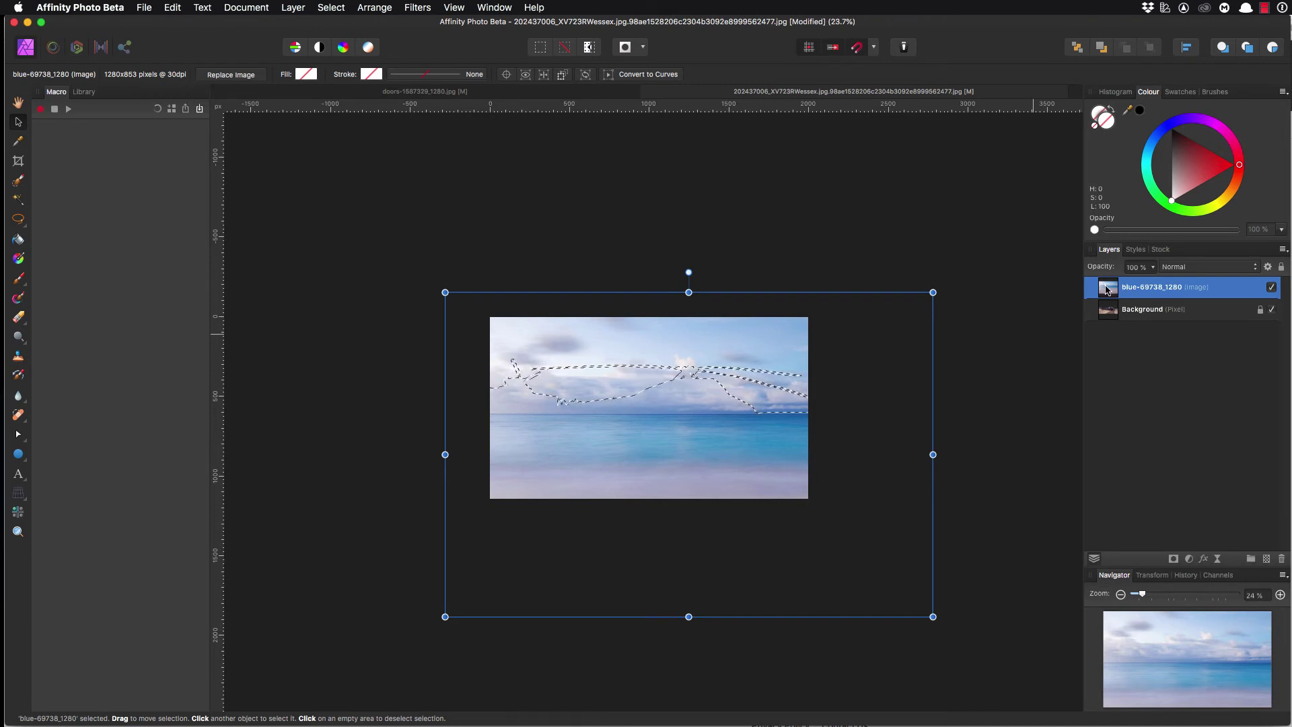
# Step: Move the blue-69738_1280 layer beneath the Background layer and clear the pixel selection
pyautogui.moveTo(1107, 289); pyautogui.dragTo(1106, 319)
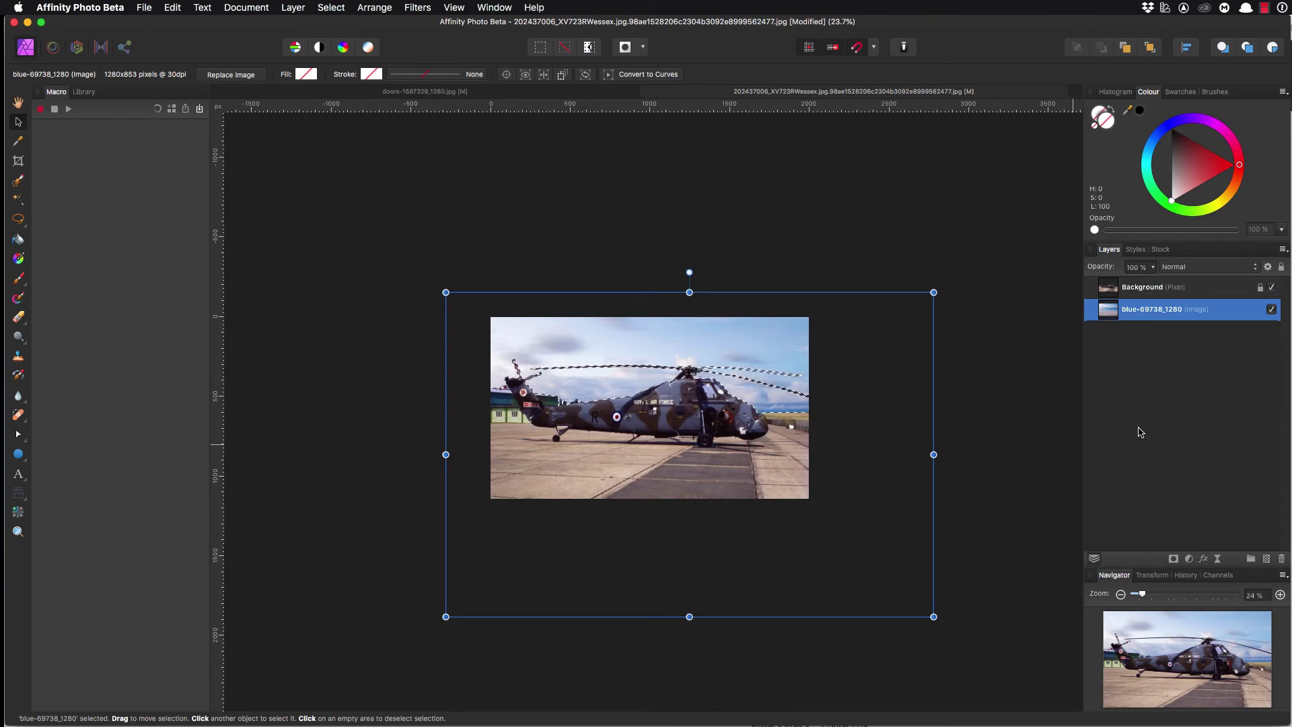
pyautogui.click(1153, 371)
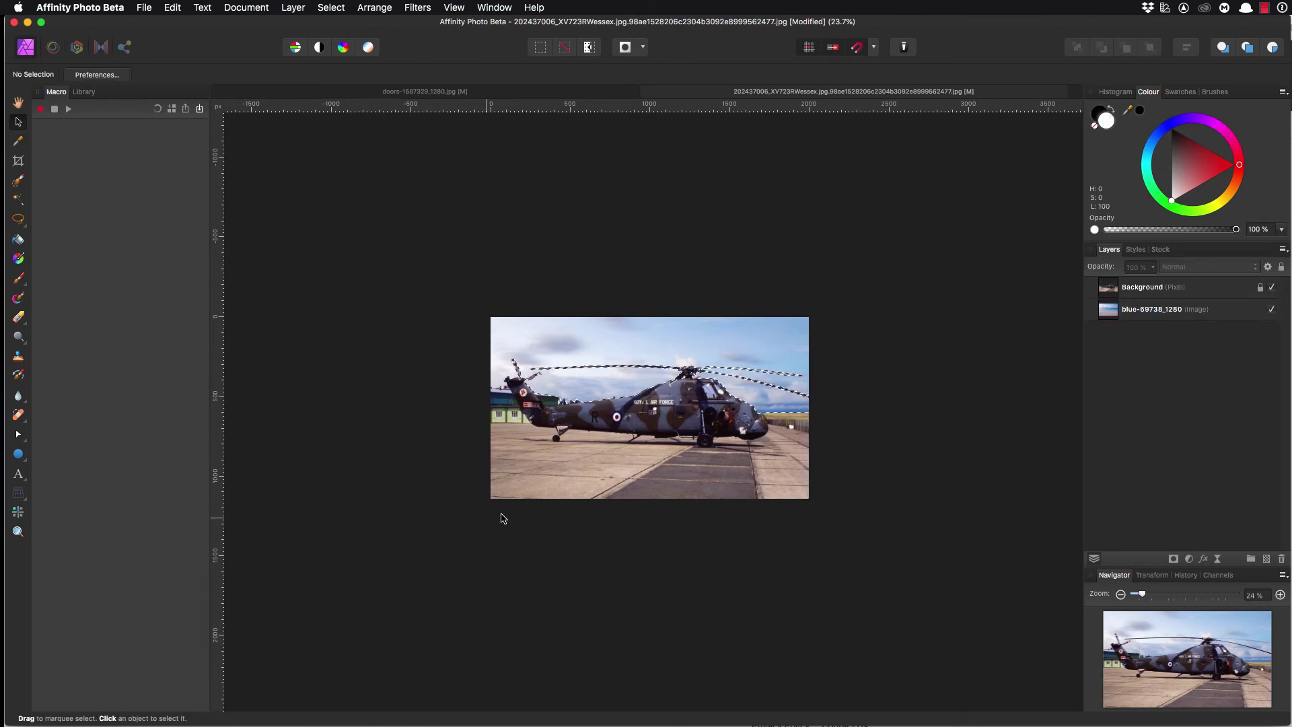
pyautogui.click(1104, 291)
pyautogui.press('super+0')
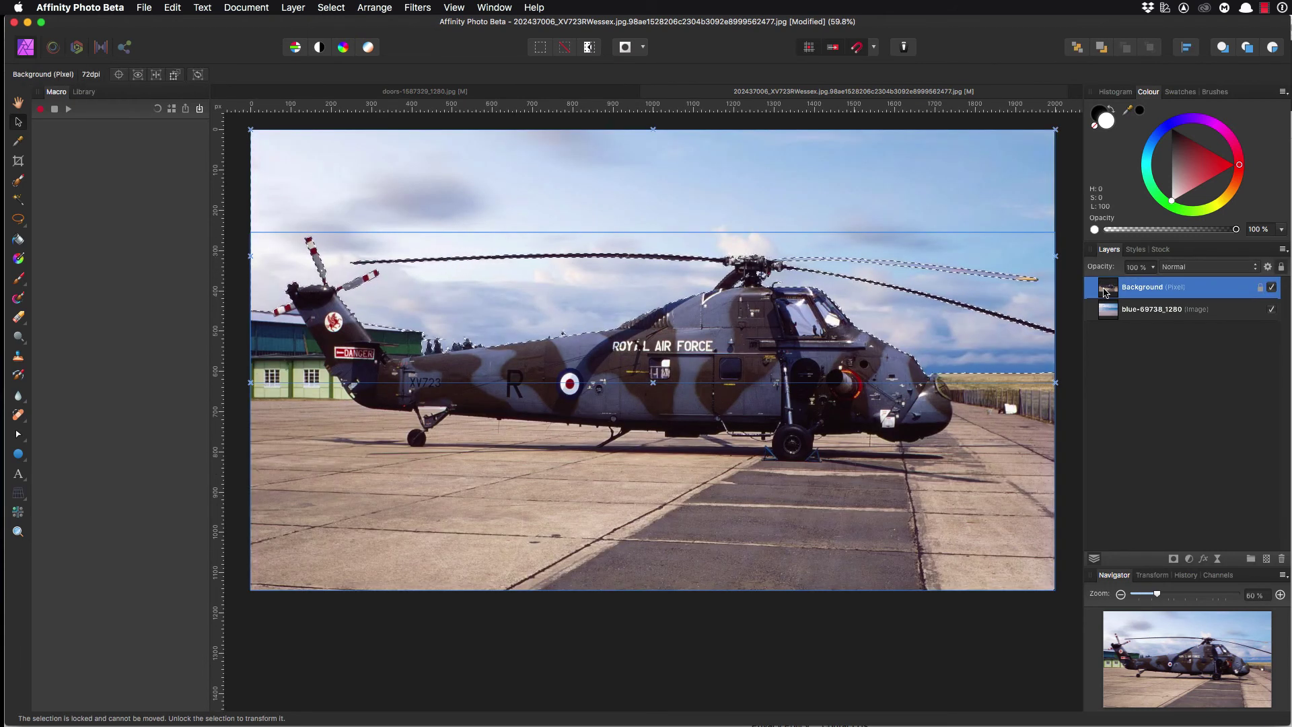
pyautogui.press('super+d')
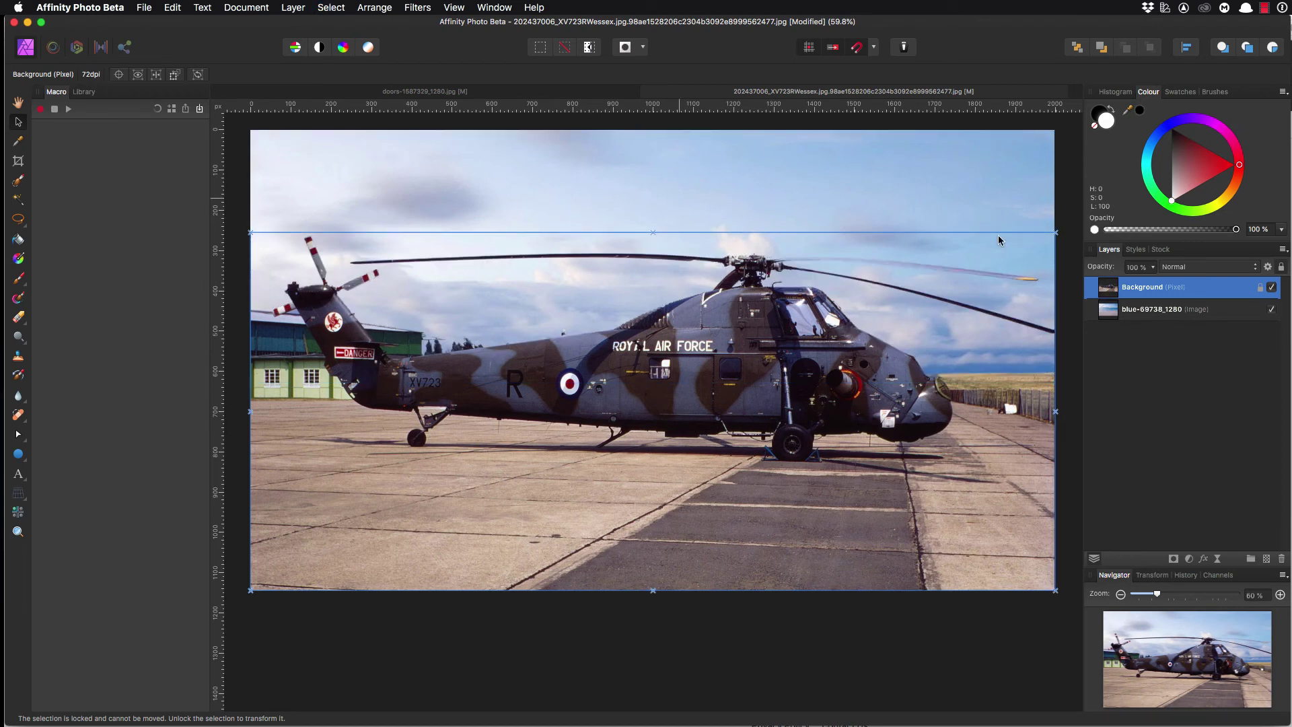
pyautogui.click(1185, 377)
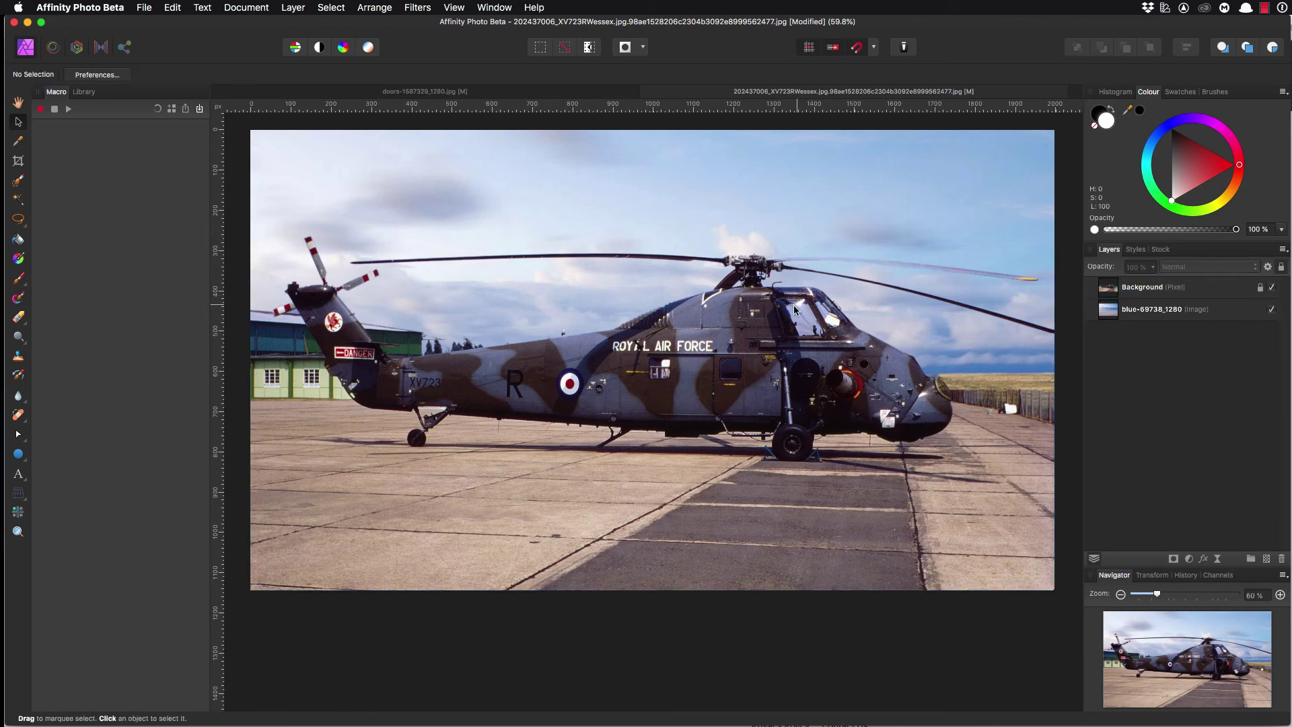
# Step: Select the blue-69738_1280 layer and look through the adjustments available for it
pyautogui.click(1112, 316)
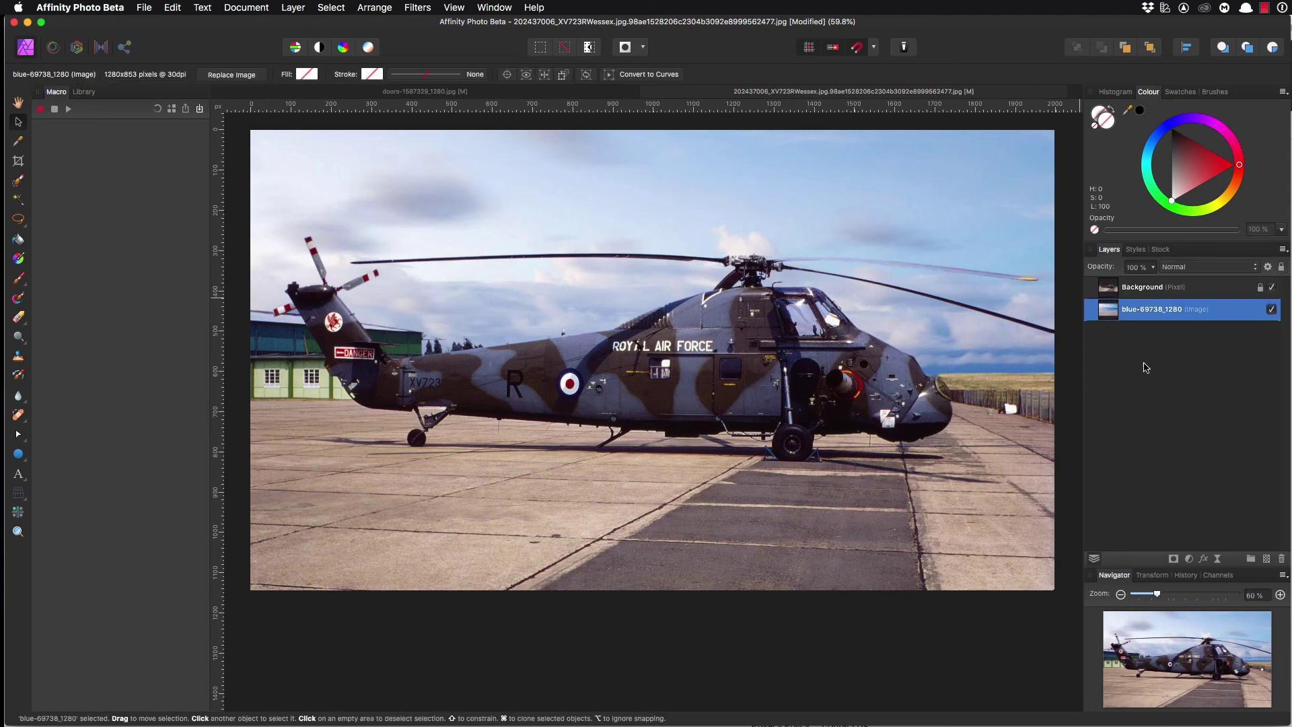
pyautogui.click(1190, 559)
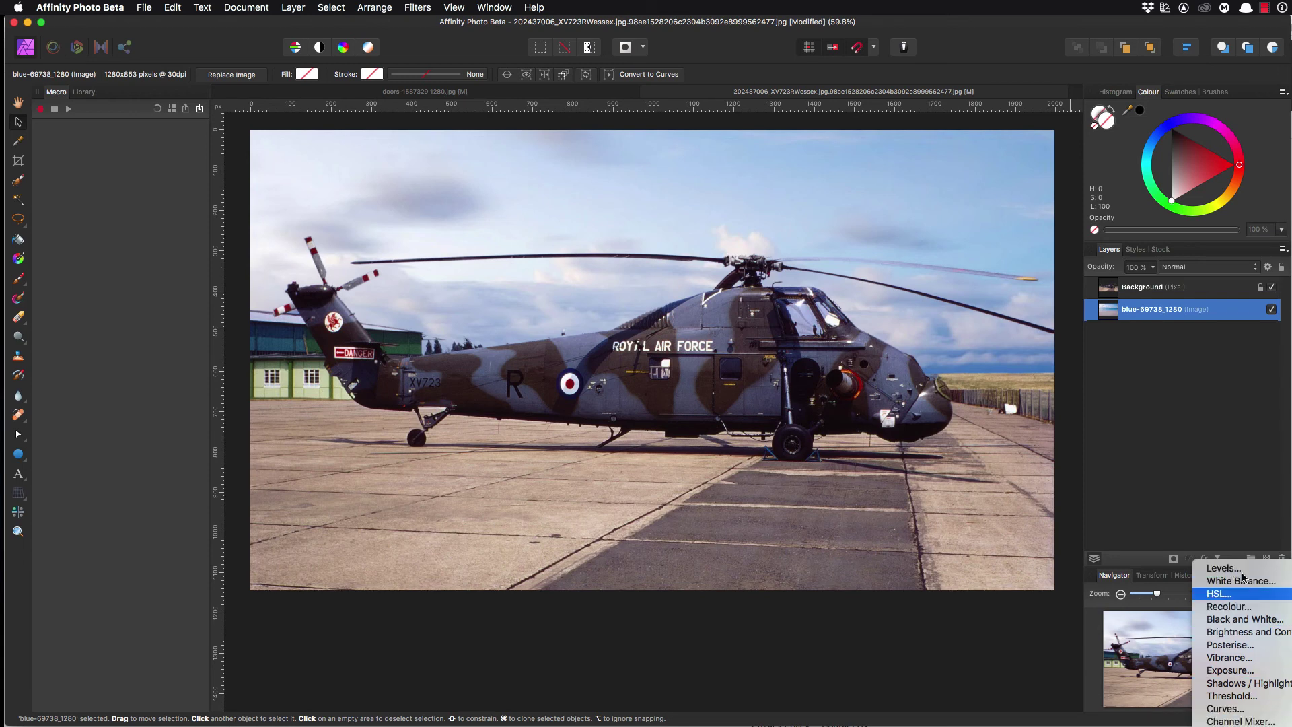
pyautogui.click(1243, 428)
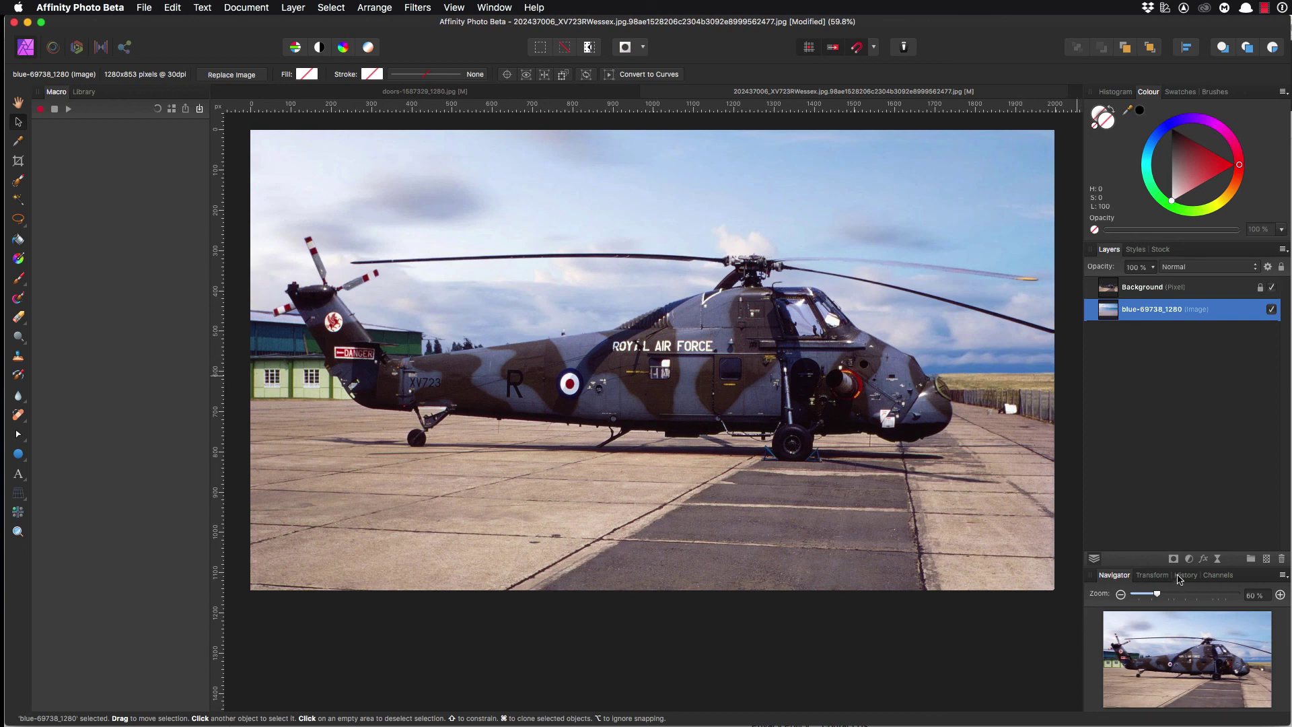
pyautogui.click(1120, 595)
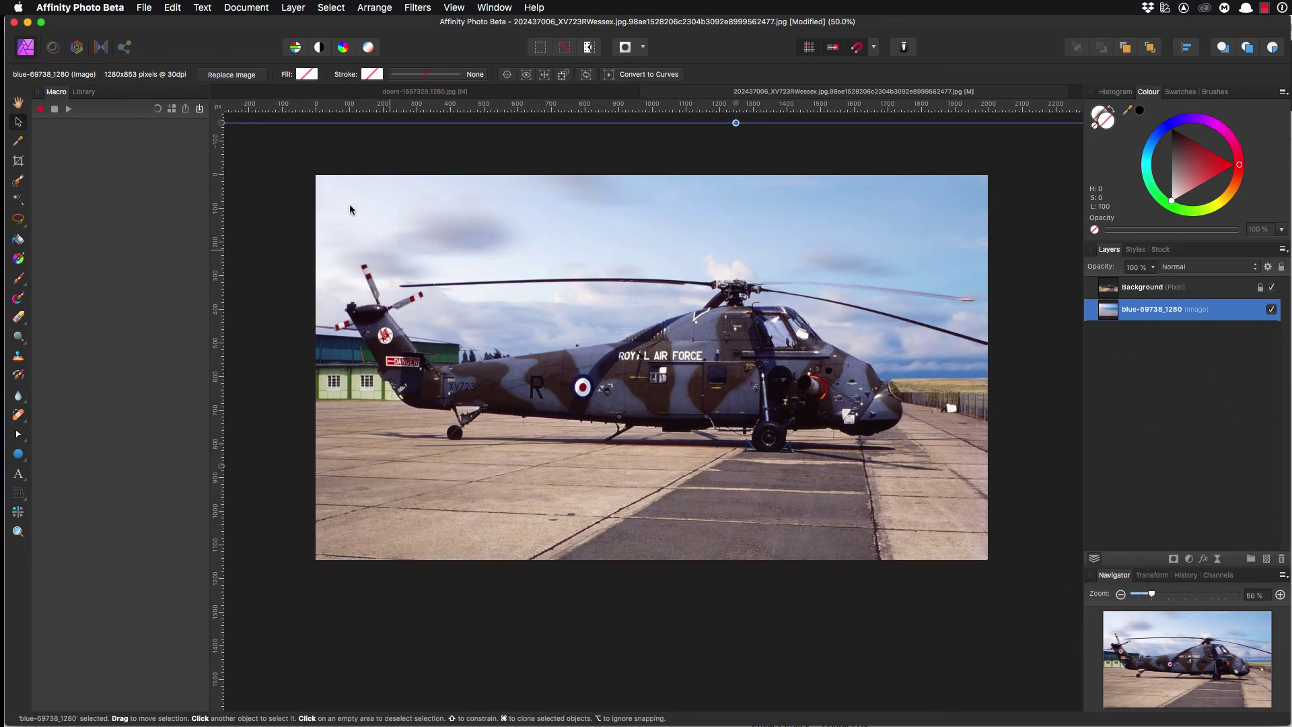